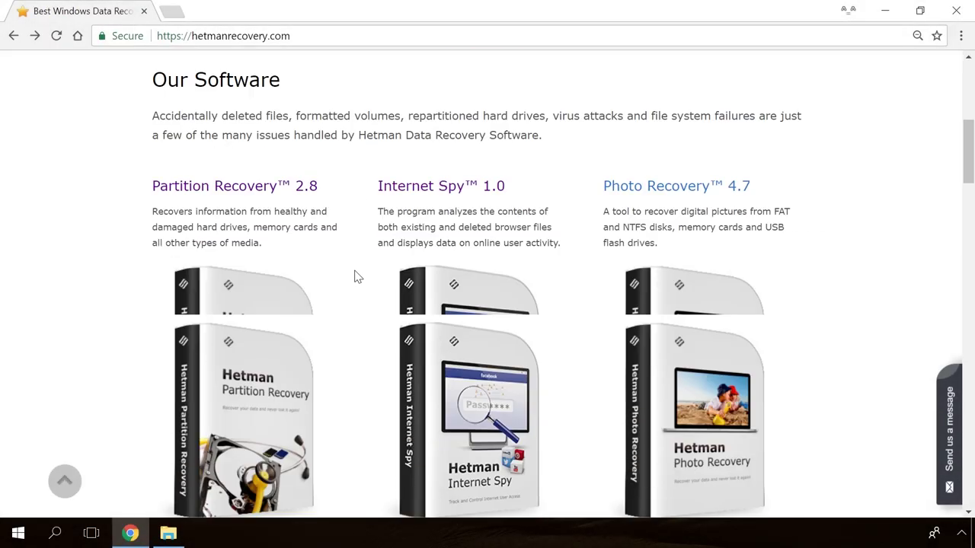
{"action": "scroll", "coordinate": [356, 273], "scroll_direction": "down", "scroll_amount": 4}
Scroll the Hetman homepage down through the Our Software list and back up to Partition Recovery.
{"action": "scroll", "coordinate": [355, 276], "scroll_direction": "up", "scroll_amount": 12}
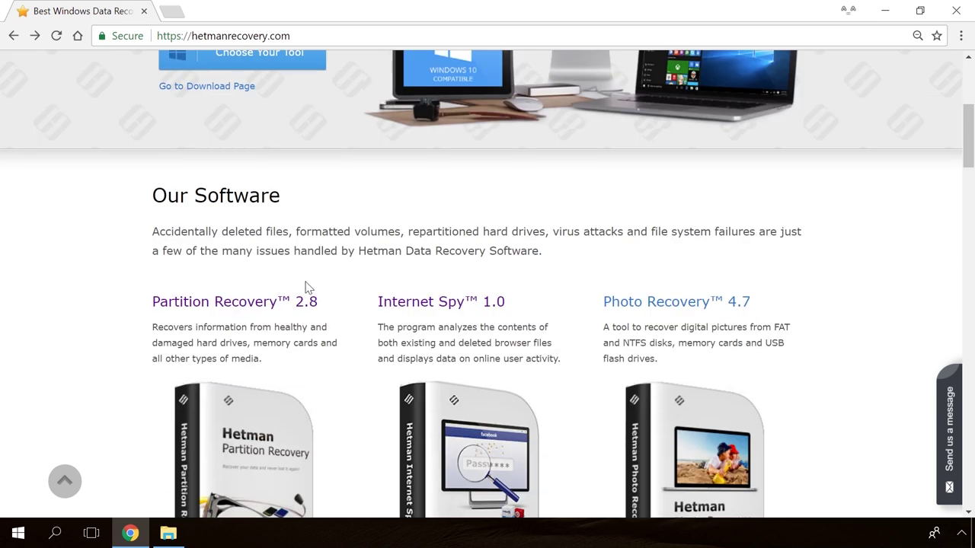
Go to the Partition Recovery product page and download hetman_partition_recovery.exe.
{"action": "left_click", "coordinate": [282, 301]}
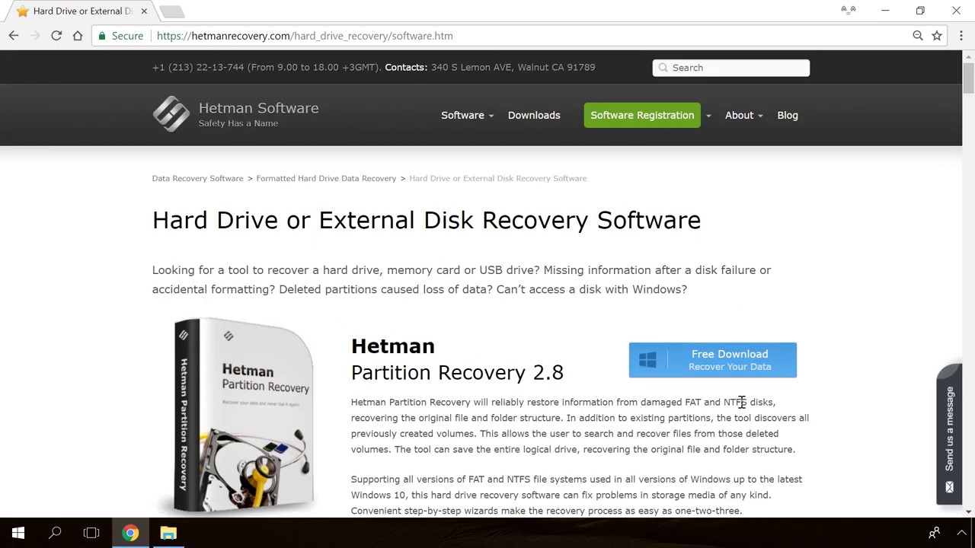
{"action": "left_click", "coordinate": [702, 364]}
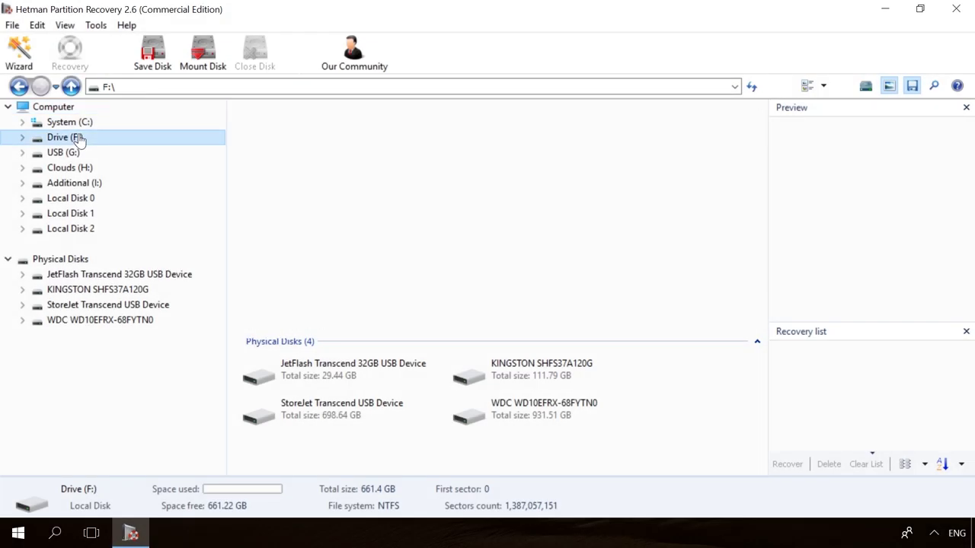
Run a fast scan of Drive (F:) to list its deleted files.
{"action": "double_click", "coordinate": [78, 140]}
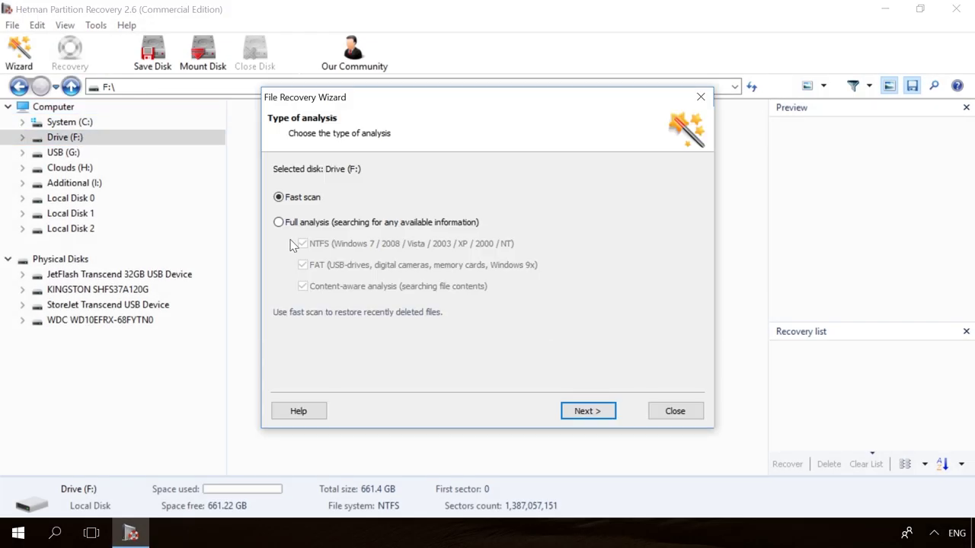
{"action": "left_click", "coordinate": [602, 412]}
{"action": "left_click", "coordinate": [609, 415]}
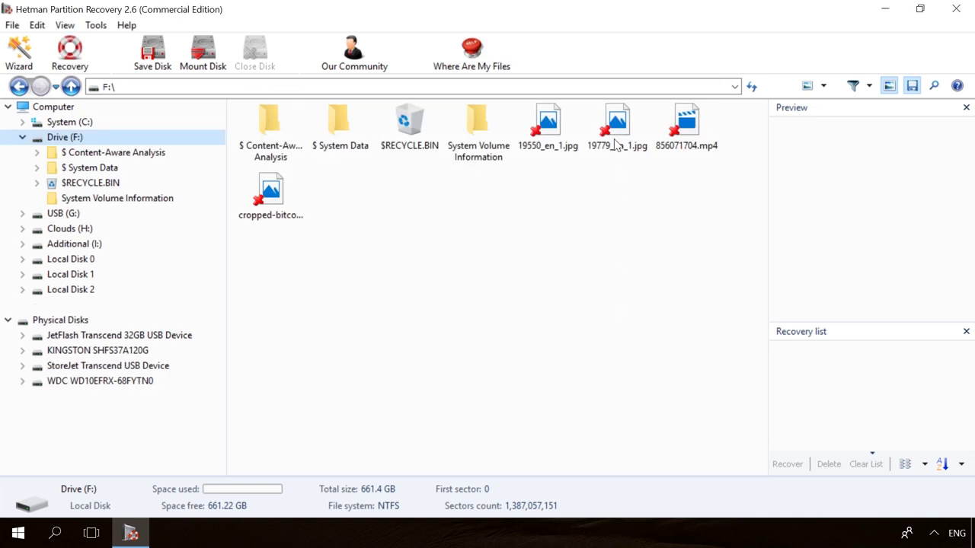
Select the deleted video 856071704.mp4 and recover it to the hard disk.
{"action": "left_click", "coordinate": [618, 121]}
{"action": "left_click", "coordinate": [689, 122]}
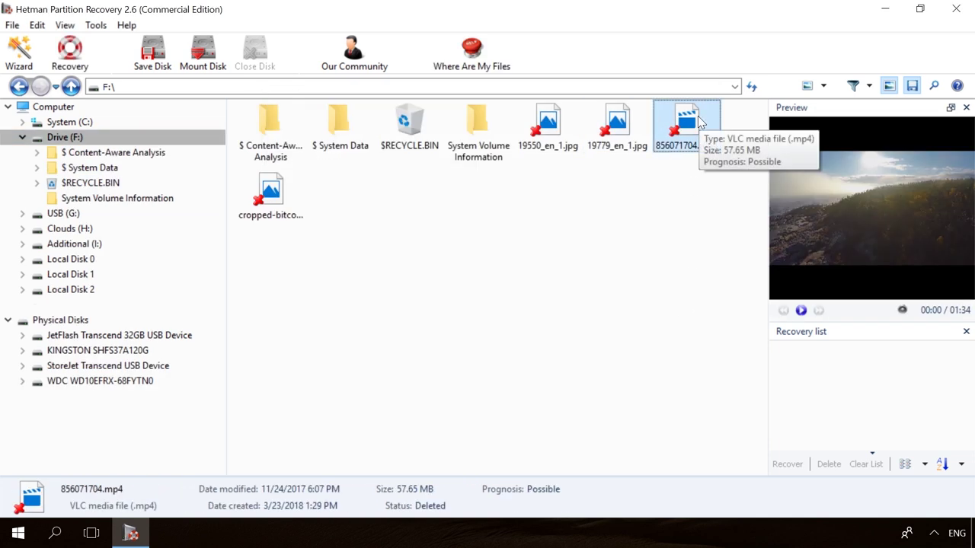
{"action": "left_click", "coordinate": [69, 54]}
{"action": "left_click", "coordinate": [581, 412]}
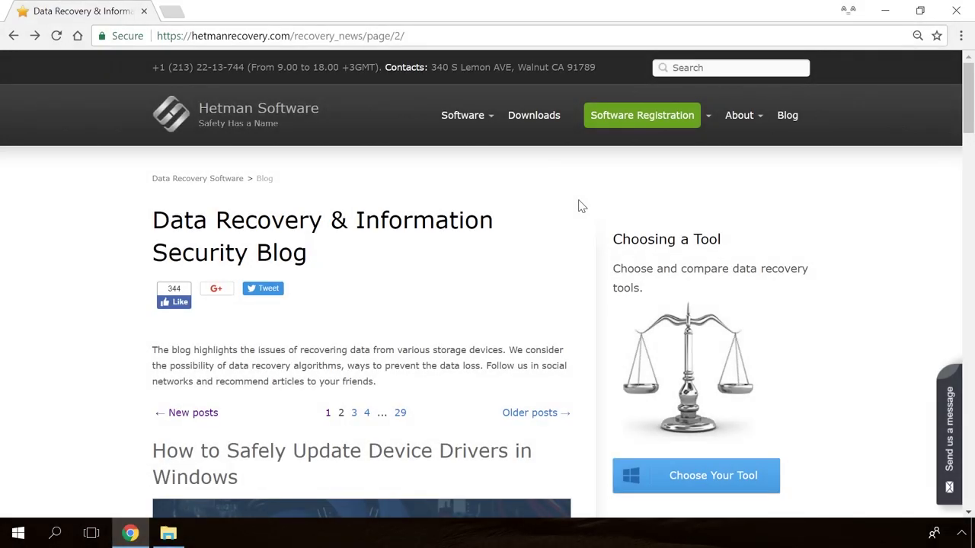
Browse the blog and open the 'Windows Detected a Hard Disk Problem' article.
{"action": "scroll", "coordinate": [579, 206], "scroll_direction": "down", "scroll_amount": 20}
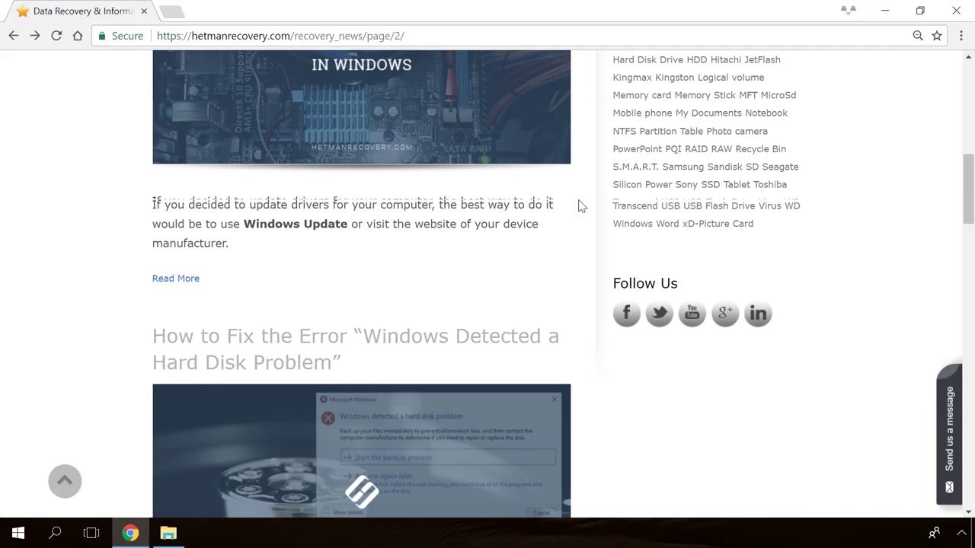
{"action": "scroll", "coordinate": [578, 206], "scroll_direction": "down", "scroll_amount": 8}
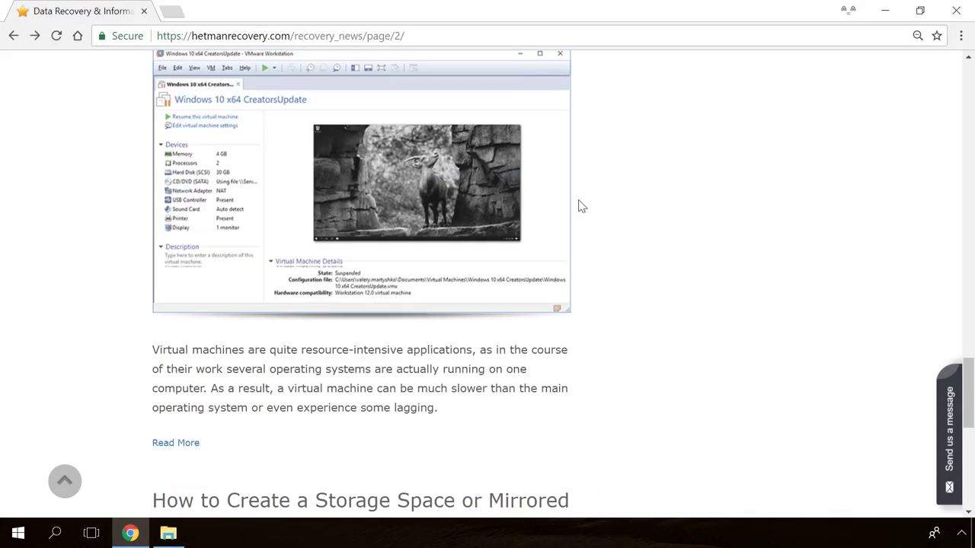
{"action": "scroll", "coordinate": [579, 206], "scroll_direction": "up", "scroll_amount": 6}
{"action": "scroll", "coordinate": [579, 206], "scroll_direction": "up", "scroll_amount": 10}
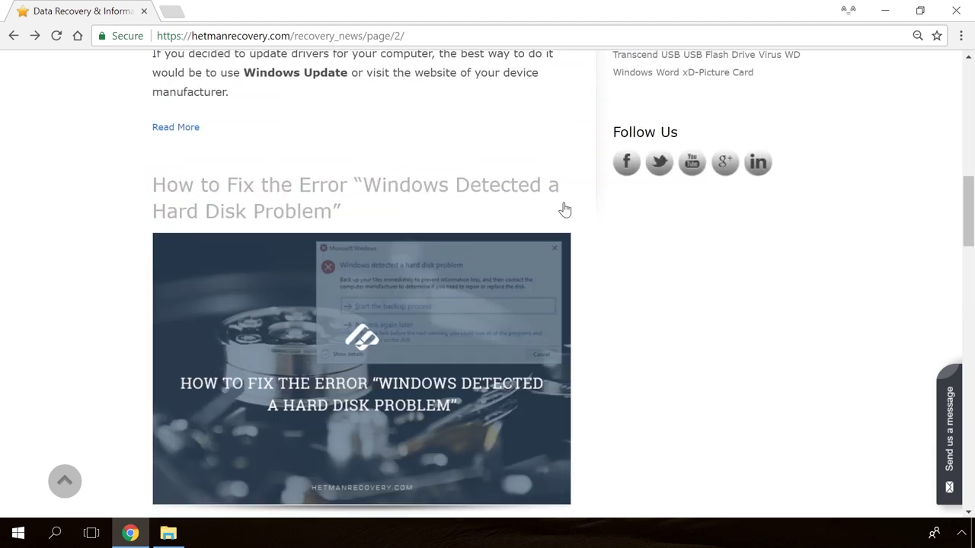
{"action": "left_click", "coordinate": [370, 275]}
Start a support message in the Send us a message form with 'Hello'.
{"action": "scroll", "coordinate": [584, 267], "scroll_direction": "down", "scroll_amount": 11}
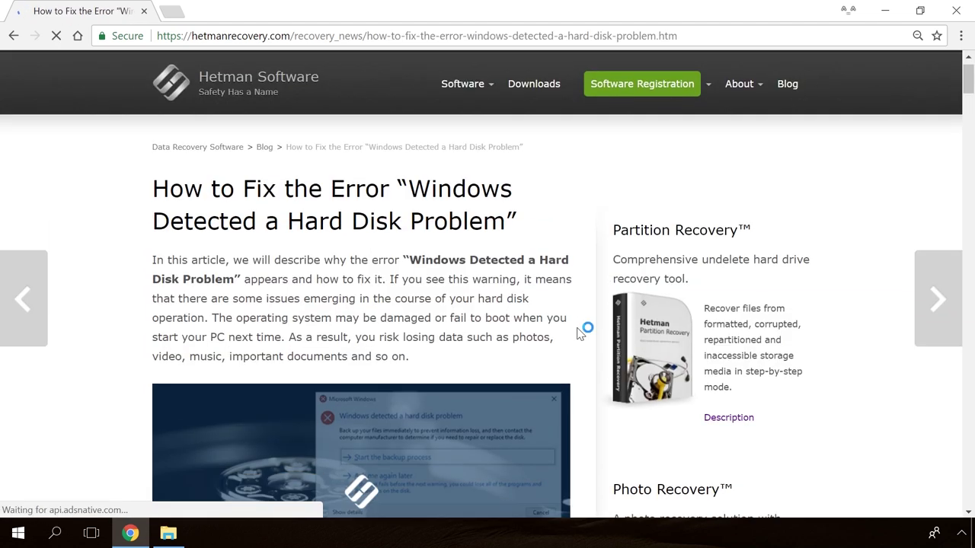
{"action": "scroll", "coordinate": [580, 332], "scroll_direction": "down", "scroll_amount": 15}
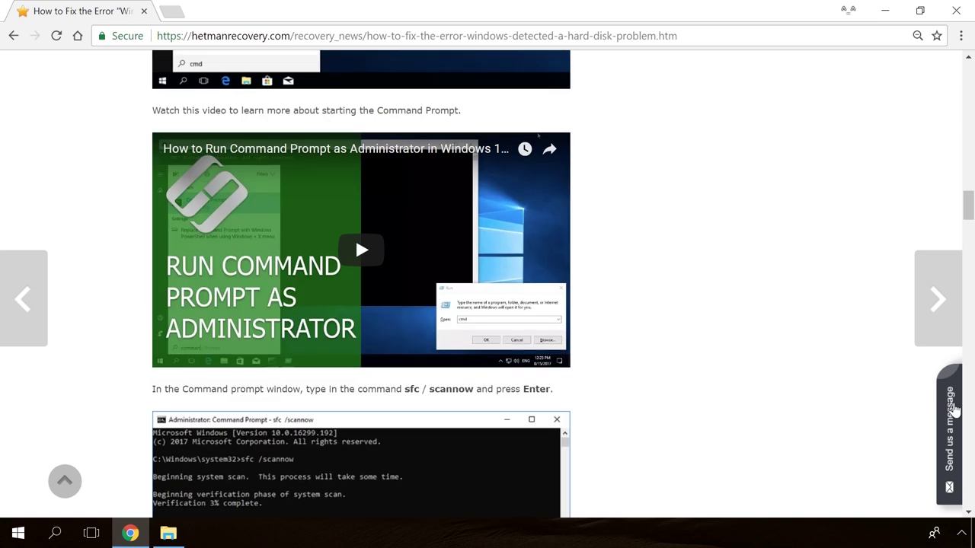
{"action": "left_click", "coordinate": [952, 410]}
{"action": "type", "text": "He"}
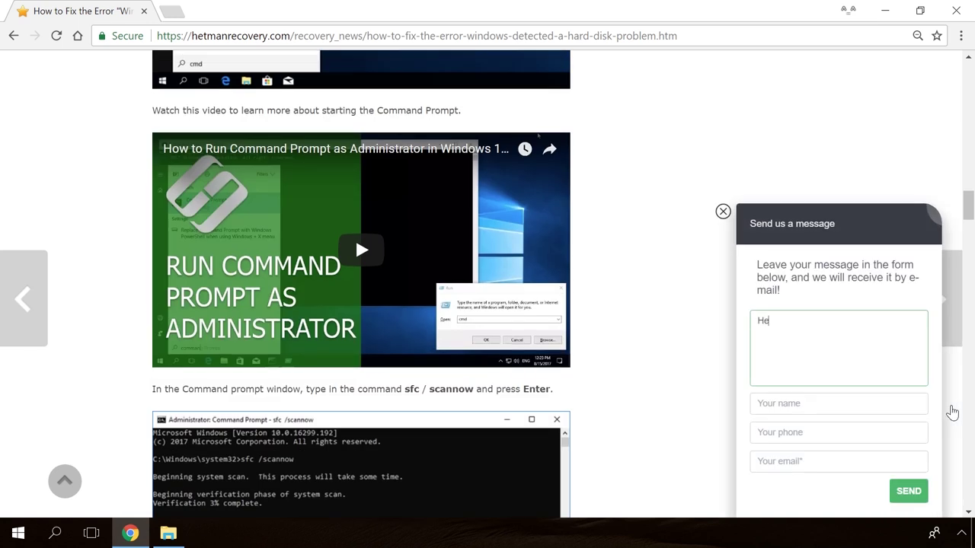
{"action": "type", "text": "llo"}
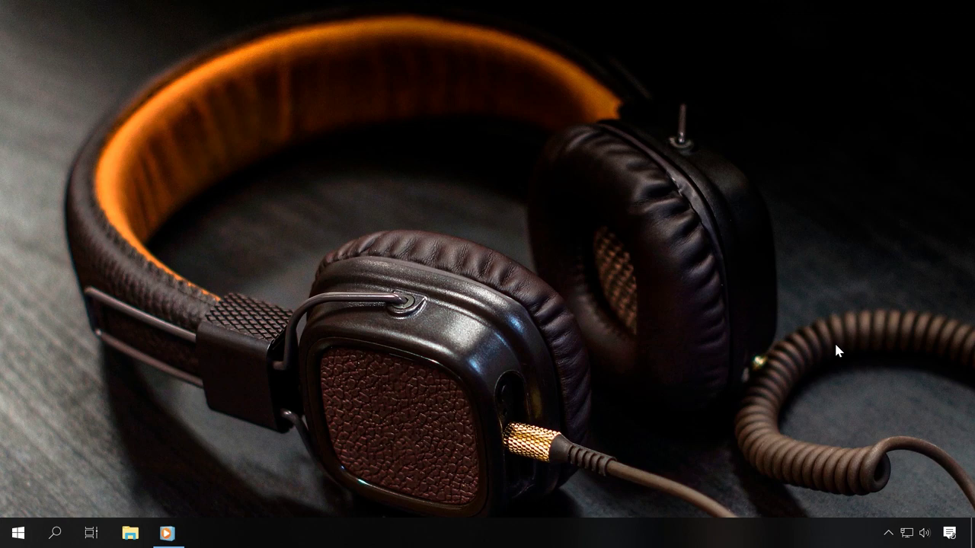
Drag the Headphones volume in the taskbar flyout from 49 up to 89.
{"action": "left_click", "coordinate": [923, 533]}
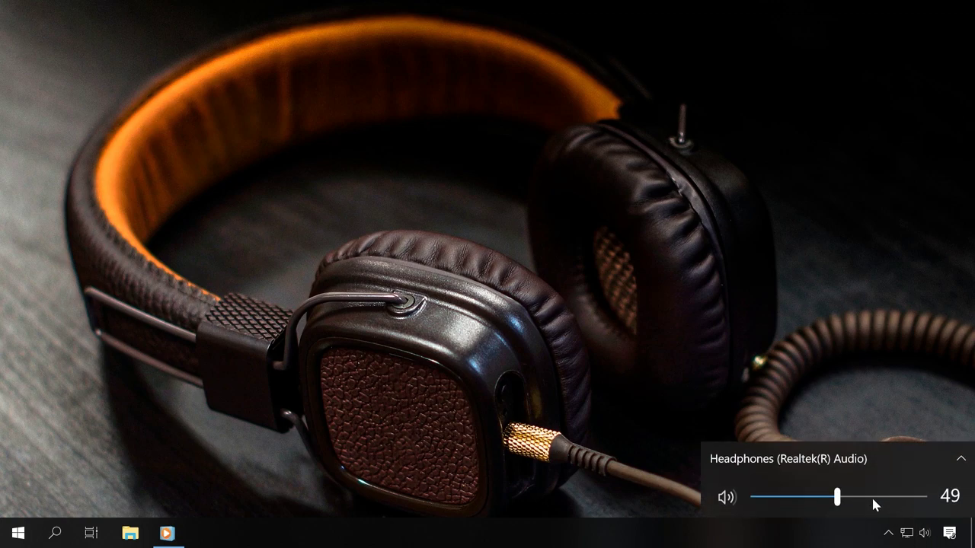
{"action": "left_click_drag", "start_coordinate": [843, 503], "coordinate": [908, 506]}
{"action": "left_click", "coordinate": [366, 496]}
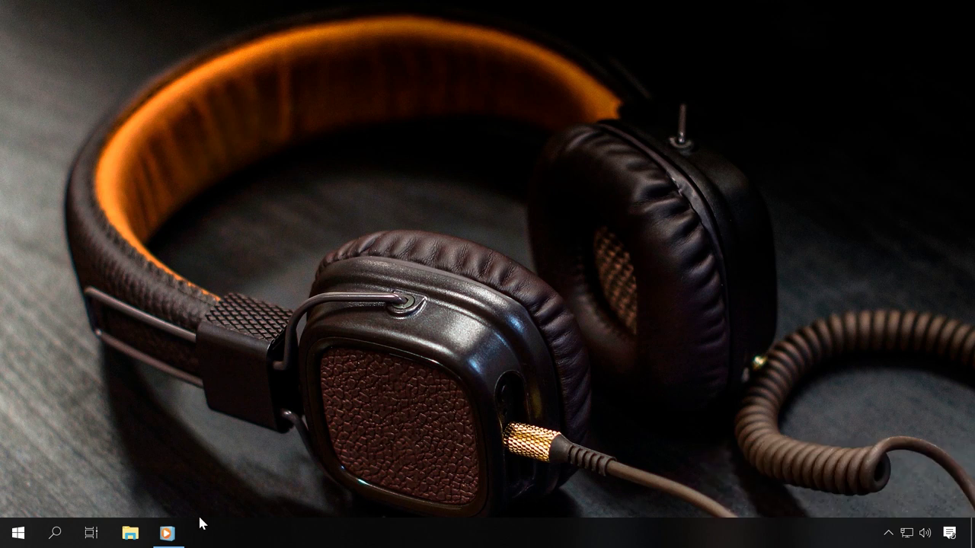
Restore Windows Media Player and turn its playback volume up to 97.
{"action": "left_click", "coordinate": [166, 533]}
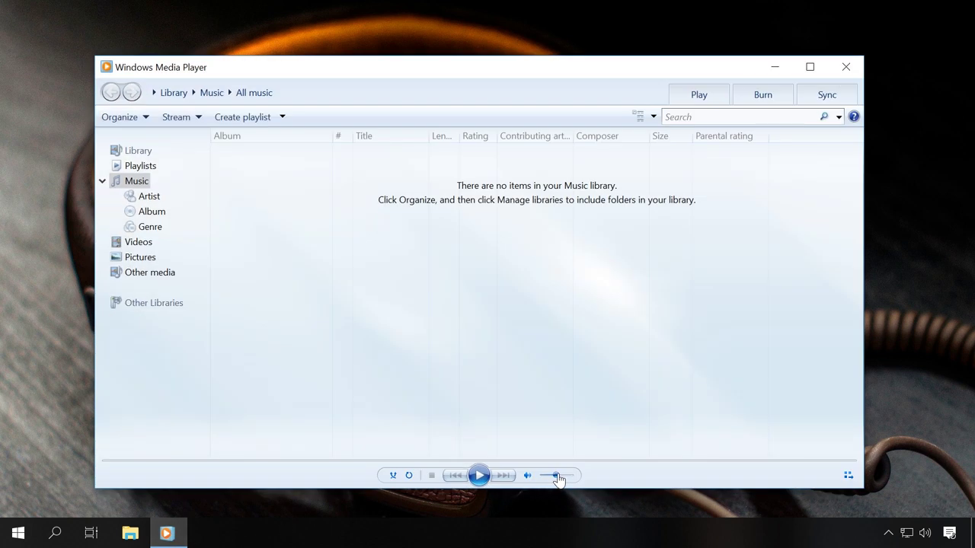
{"action": "left_click_drag", "start_coordinate": [556, 475], "coordinate": [571, 482]}
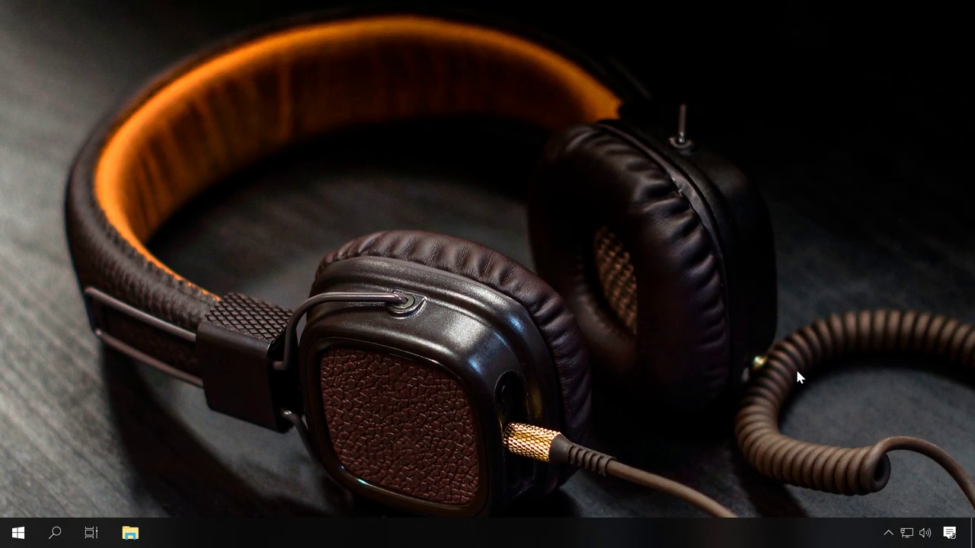
In Sound settings, choose Headphones (Realtek(R) Audio) as the output device.
{"action": "right_click", "coordinate": [925, 533]}
{"action": "left_click", "coordinate": [827, 423]}
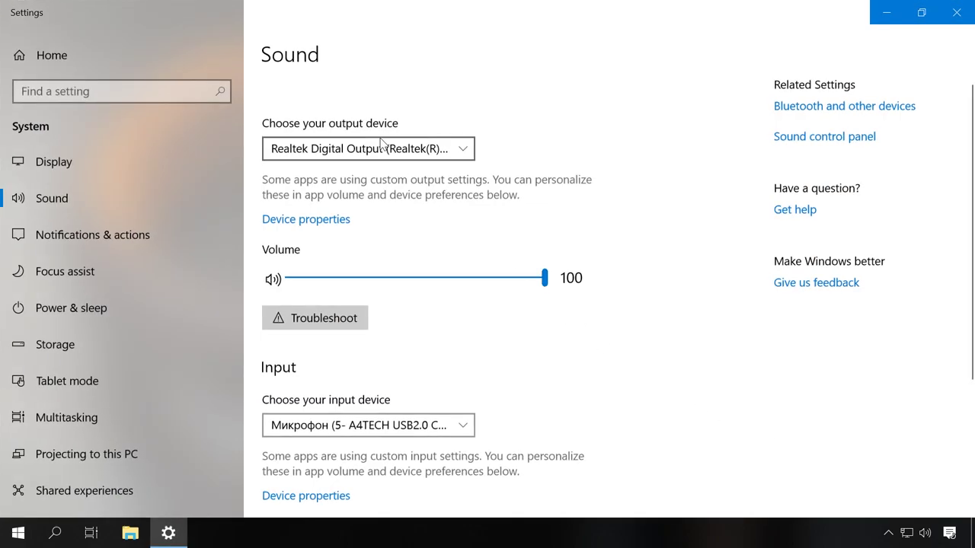
{"action": "left_click", "coordinate": [305, 149]}
{"action": "left_click", "coordinate": [305, 151]}
{"action": "left_click", "coordinate": [320, 149]}
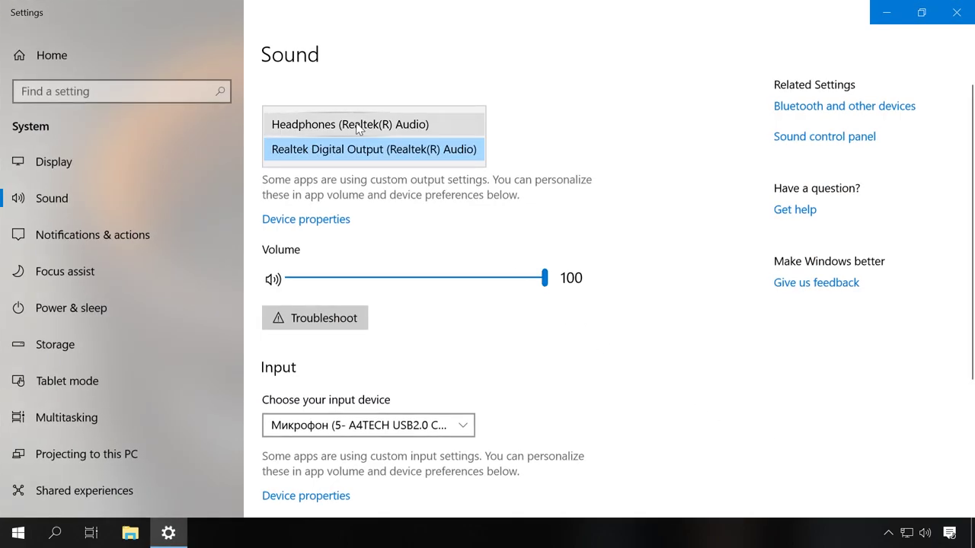
{"action": "left_click", "coordinate": [387, 126]}
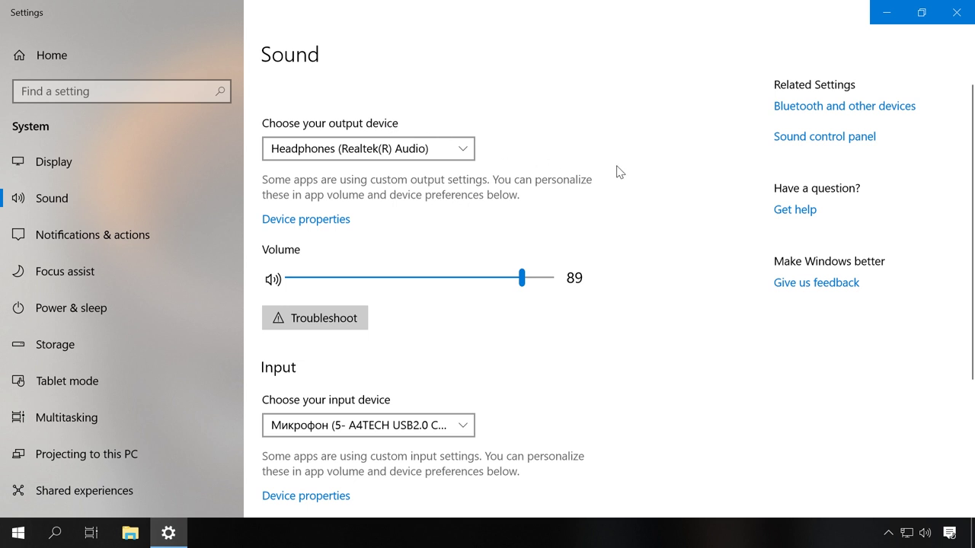
In the Sound control panel's Playback tab, set Headphones as Default Communication Device.
{"action": "left_click", "coordinate": [826, 142]}
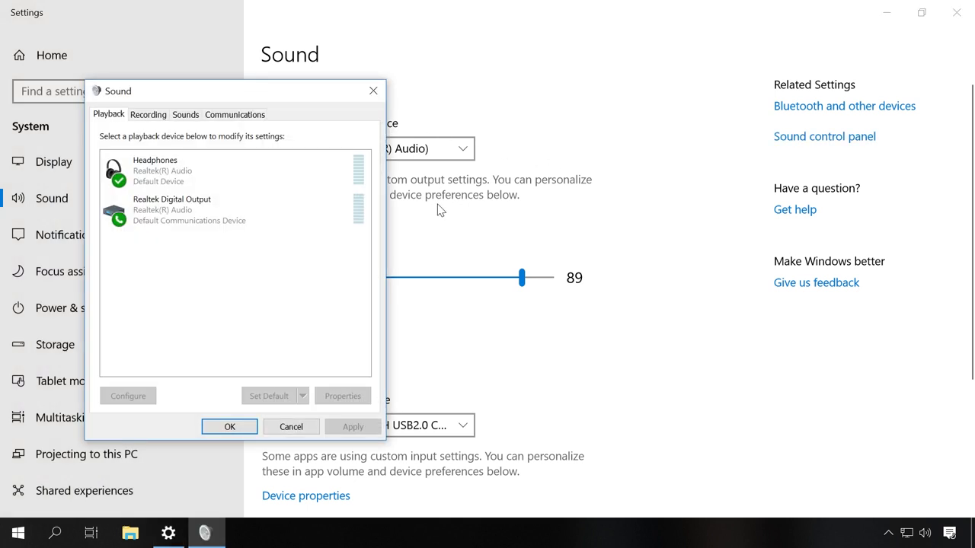
{"action": "left_click", "coordinate": [164, 180]}
{"action": "right_click", "coordinate": [158, 170]}
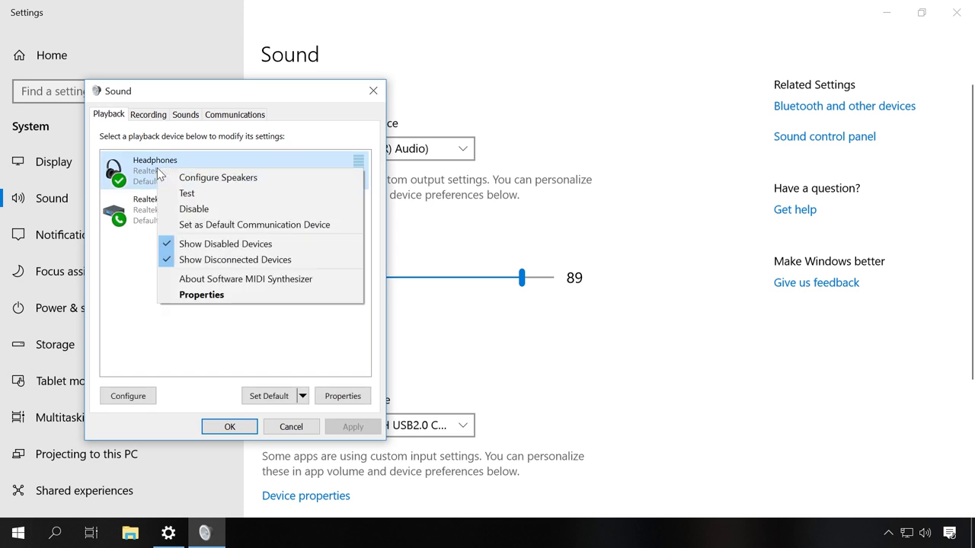
{"action": "left_click", "coordinate": [244, 226]}
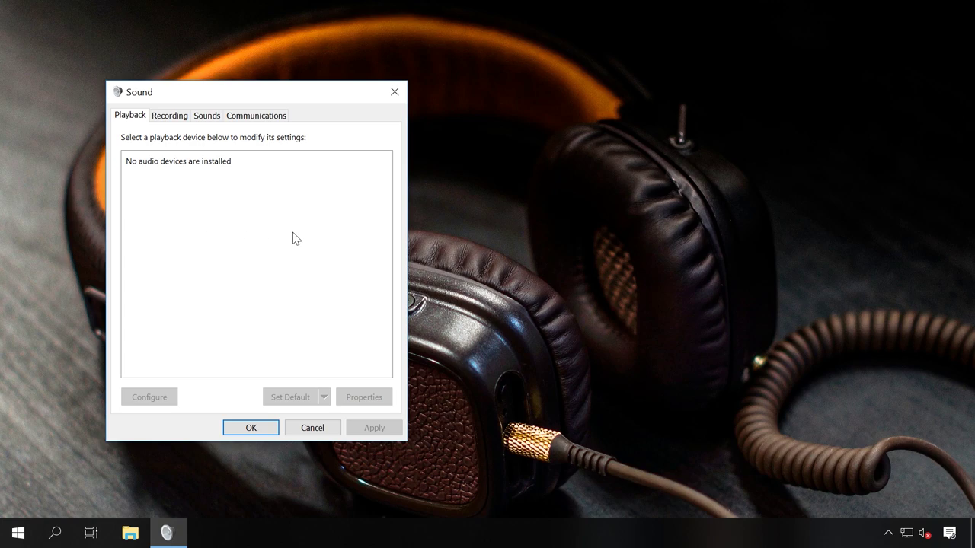
Show disabled playback devices and enable Headphones and Realtek Digital Output.
{"action": "right_click", "coordinate": [263, 238]}
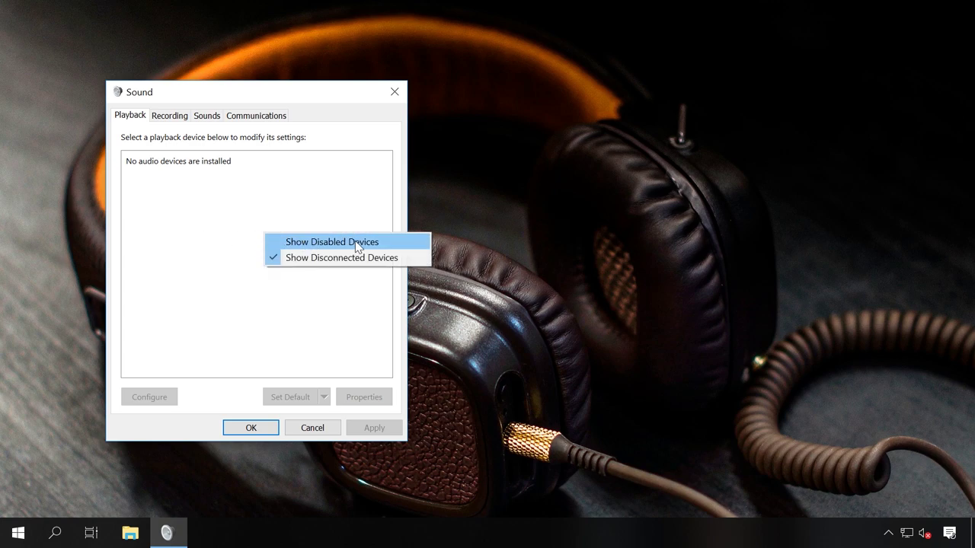
{"action": "left_click", "coordinate": [335, 244]}
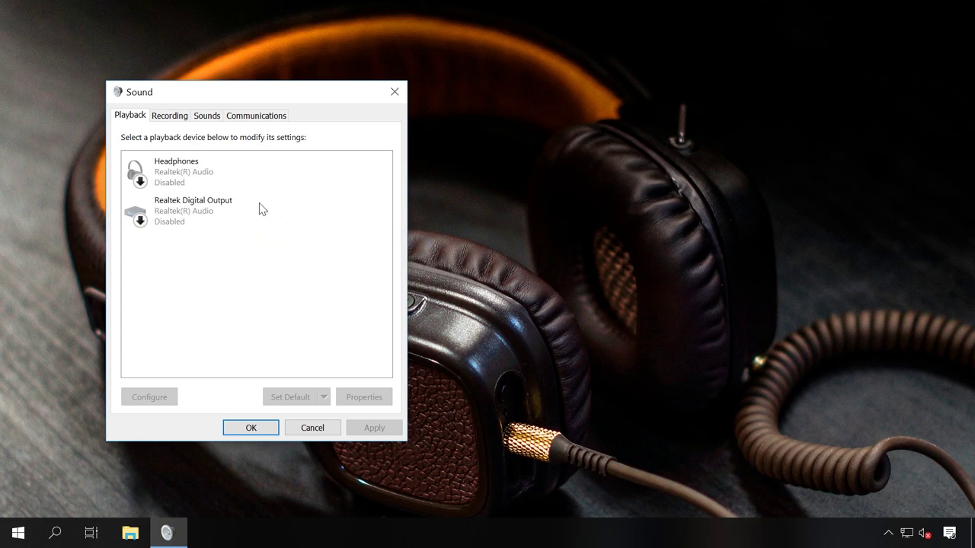
{"action": "left_click", "coordinate": [223, 181]}
{"action": "right_click", "coordinate": [221, 178]}
{"action": "left_click", "coordinate": [251, 201]}
{"action": "left_click", "coordinate": [226, 213]}
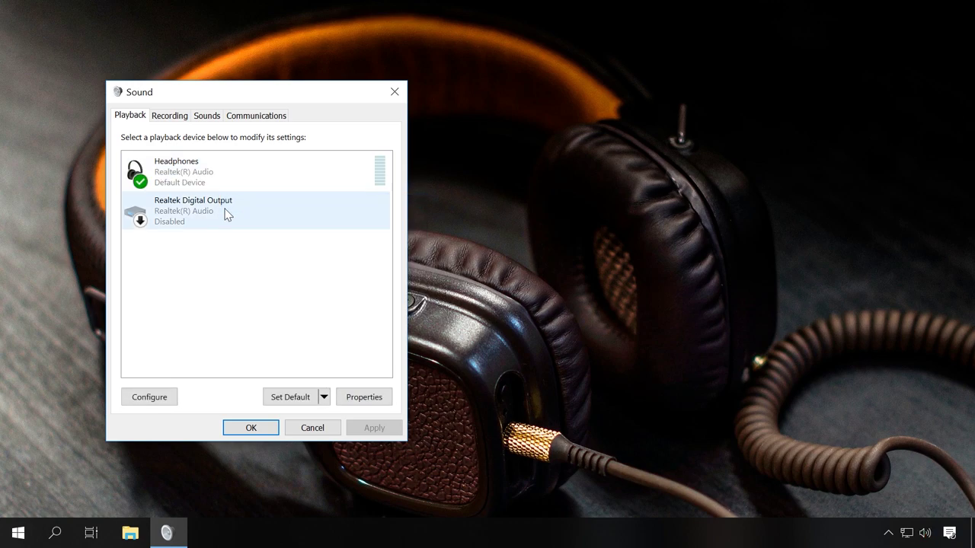
{"action": "right_click", "coordinate": [228, 215]}
{"action": "left_click", "coordinate": [263, 236]}
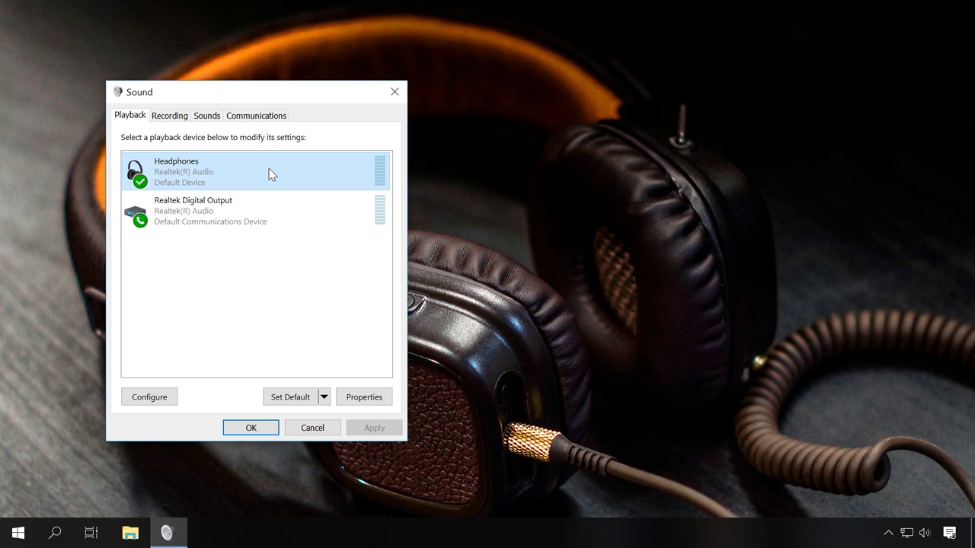
Set the Headphones Realtek HD Audio output level to 78 in Headphones Properties.
{"action": "left_click", "coordinate": [361, 397]}
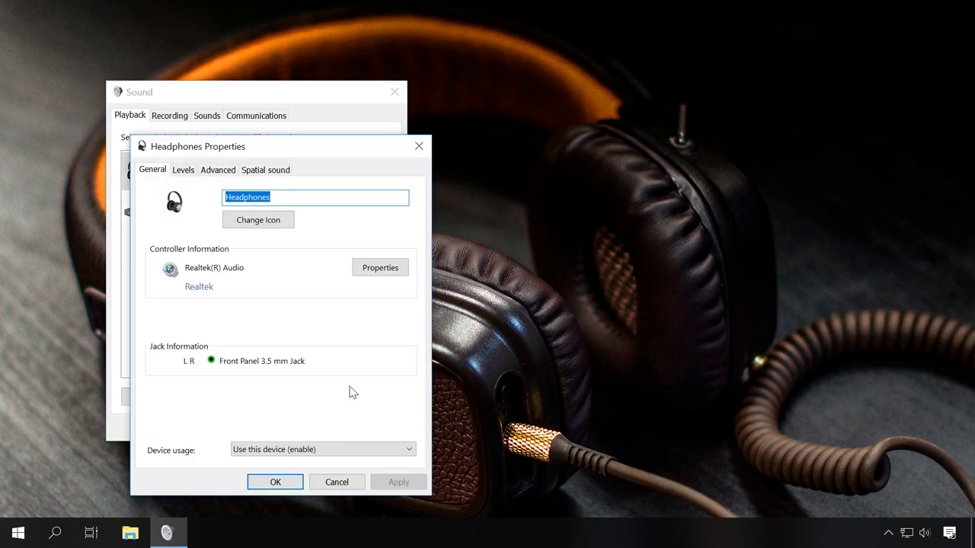
{"action": "left_click", "coordinate": [188, 173]}
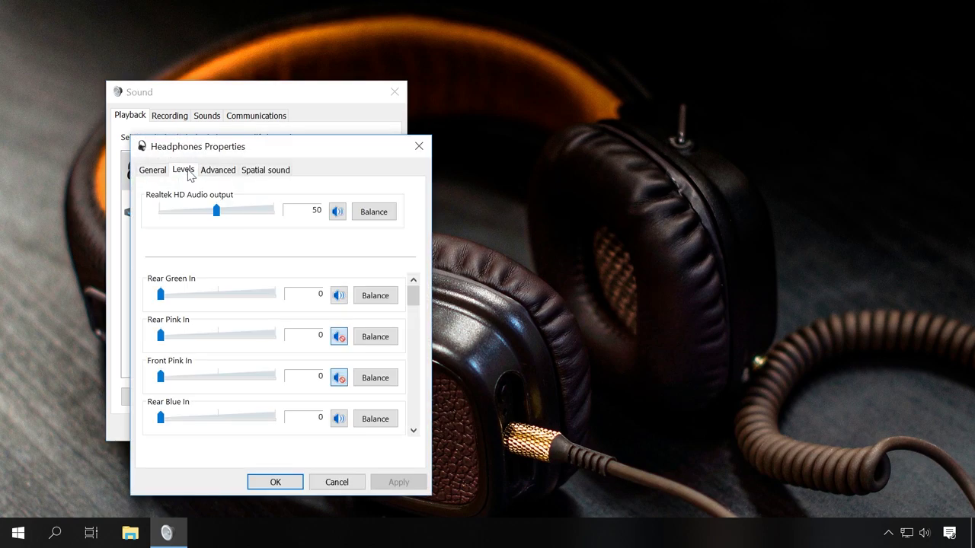
{"action": "left_click_drag", "start_coordinate": [217, 211], "coordinate": [251, 213]}
Keep Headphones enabled, untick exclusive control on Advanced, and play the test tone.
{"action": "left_click", "coordinate": [154, 174]}
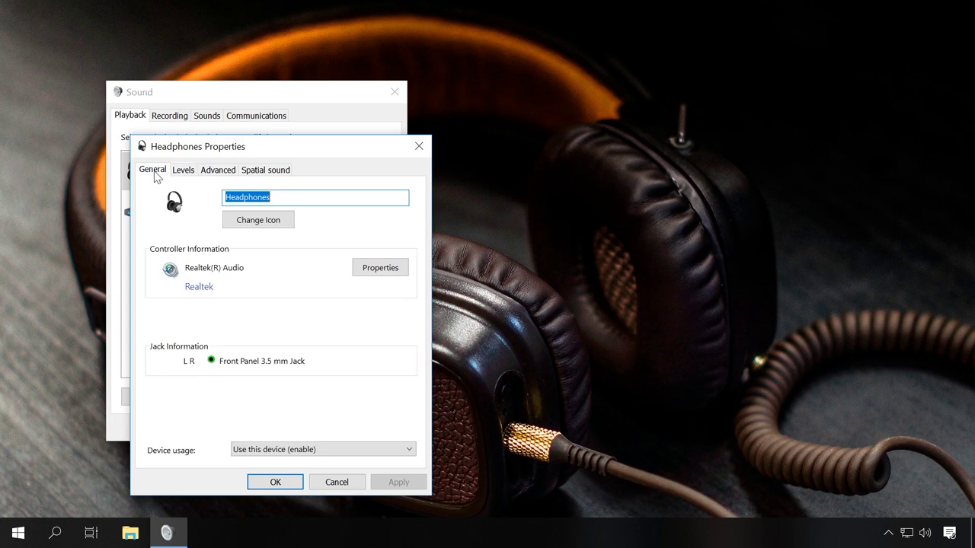
{"action": "left_click", "coordinate": [253, 450]}
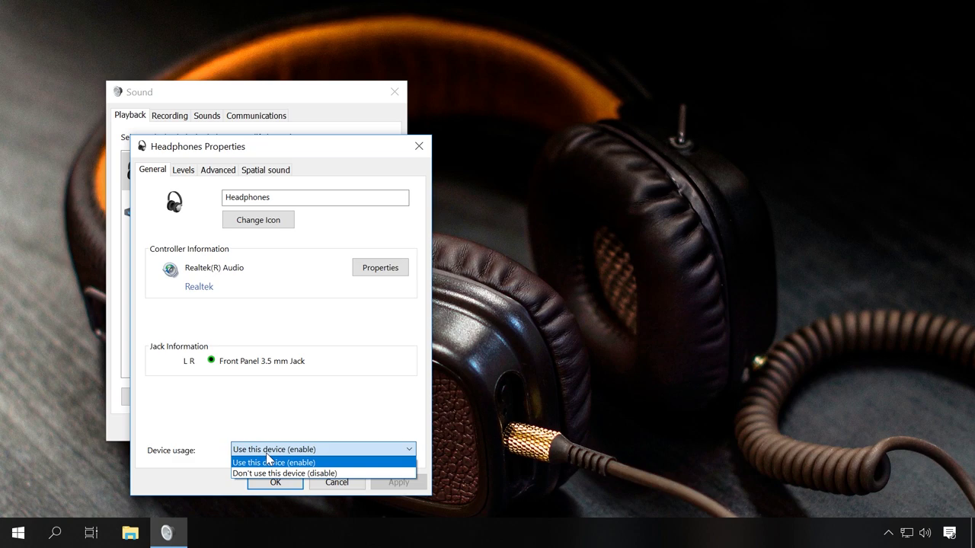
{"action": "left_click", "coordinate": [292, 464]}
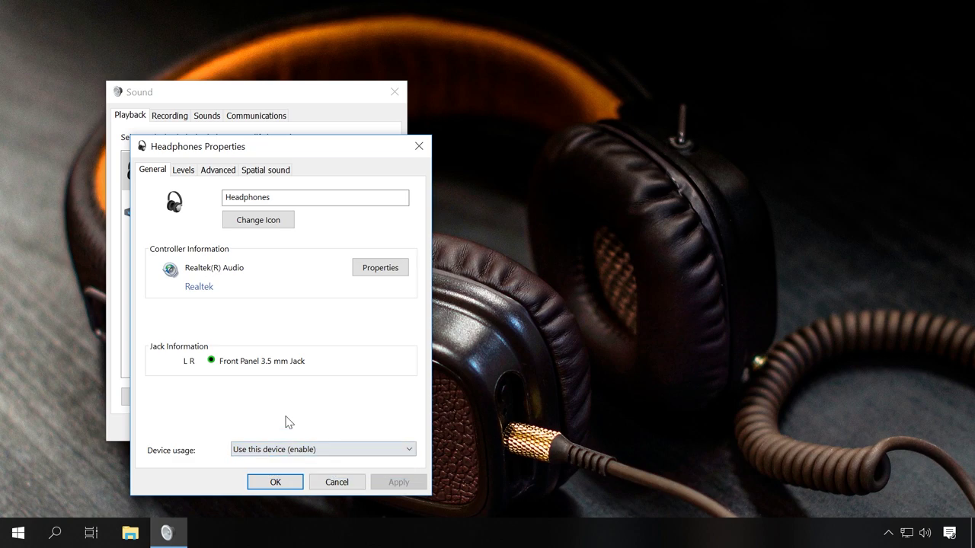
{"action": "left_click", "coordinate": [222, 170]}
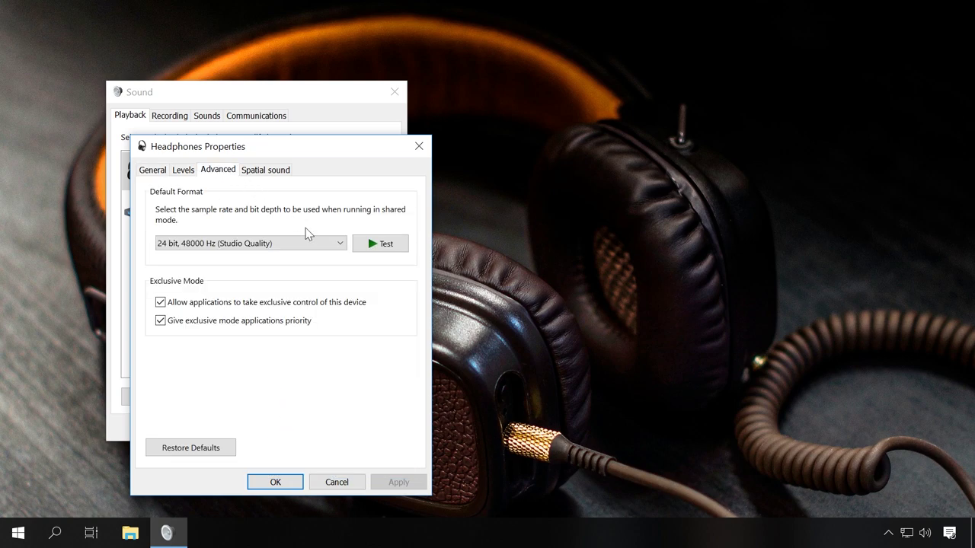
{"action": "left_click", "coordinate": [379, 244]}
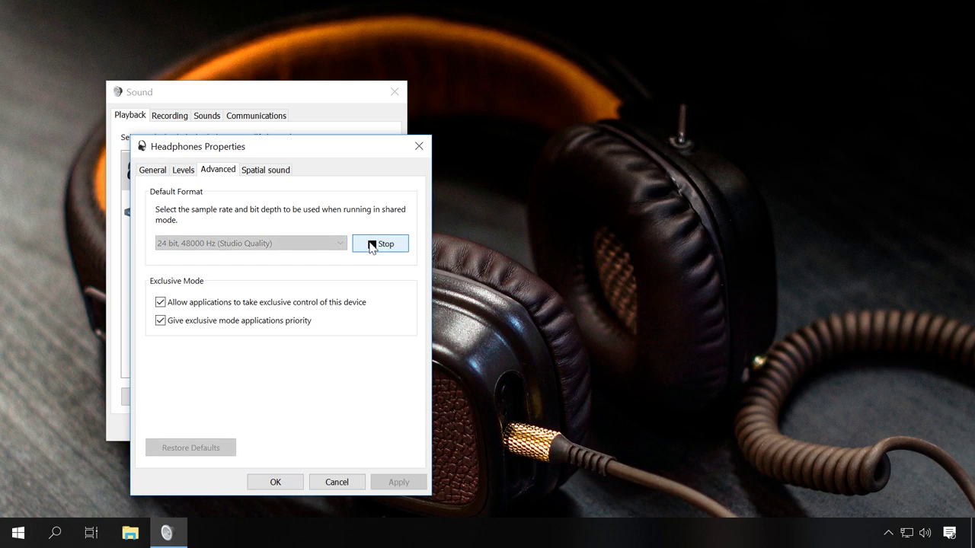
{"action": "left_click", "coordinate": [170, 304]}
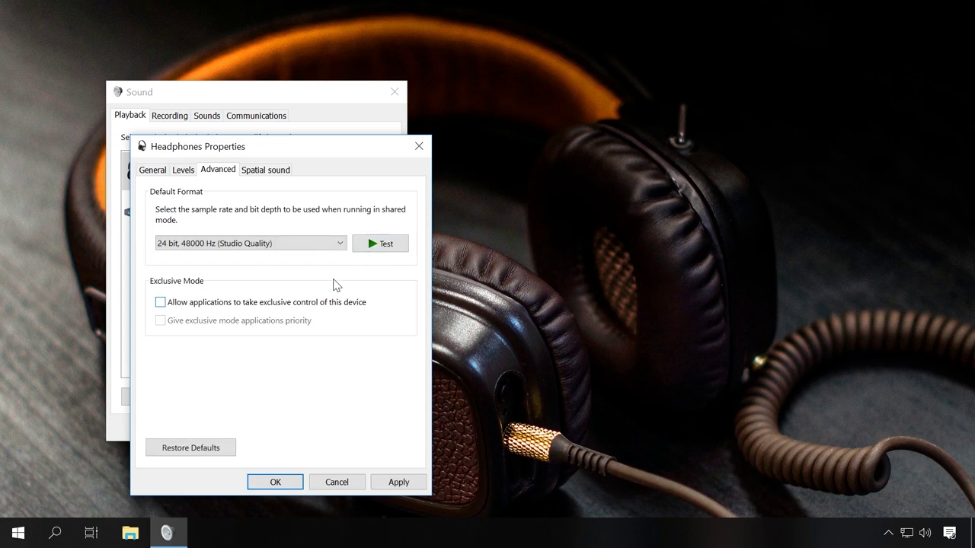
{"action": "left_click", "coordinate": [378, 245]}
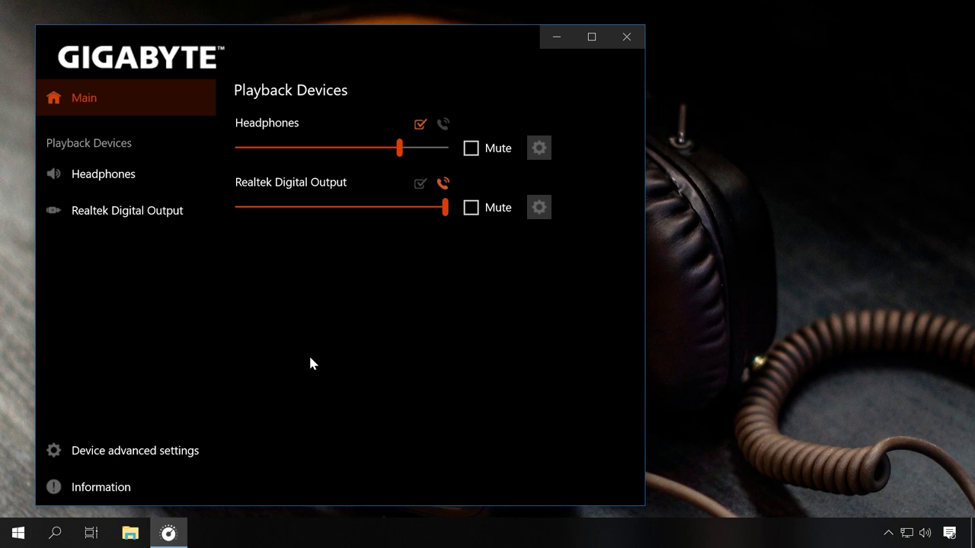
Turn Disable front panel popup dialog On under the GIGABYTE utility's Device advanced settings.
{"action": "left_click", "coordinate": [133, 450]}
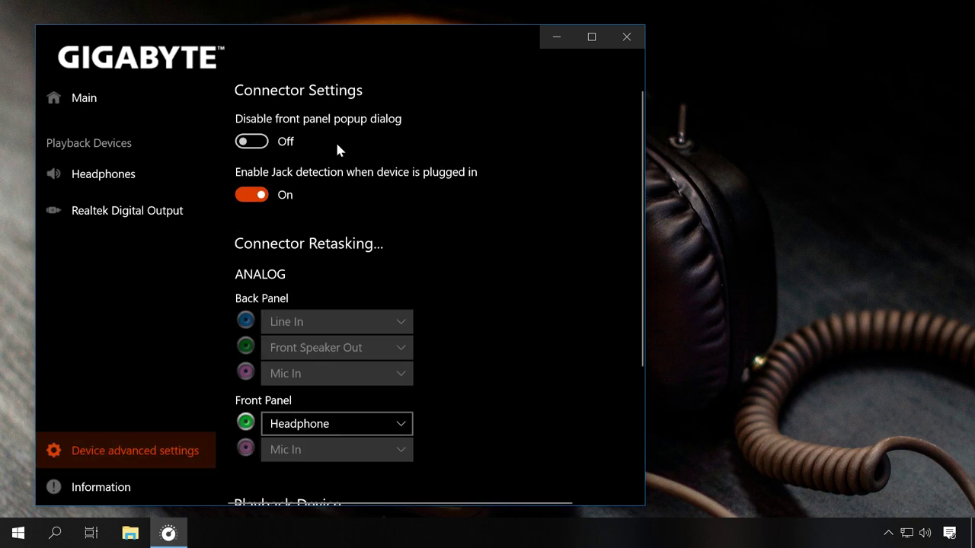
{"action": "left_click", "coordinate": [254, 144]}
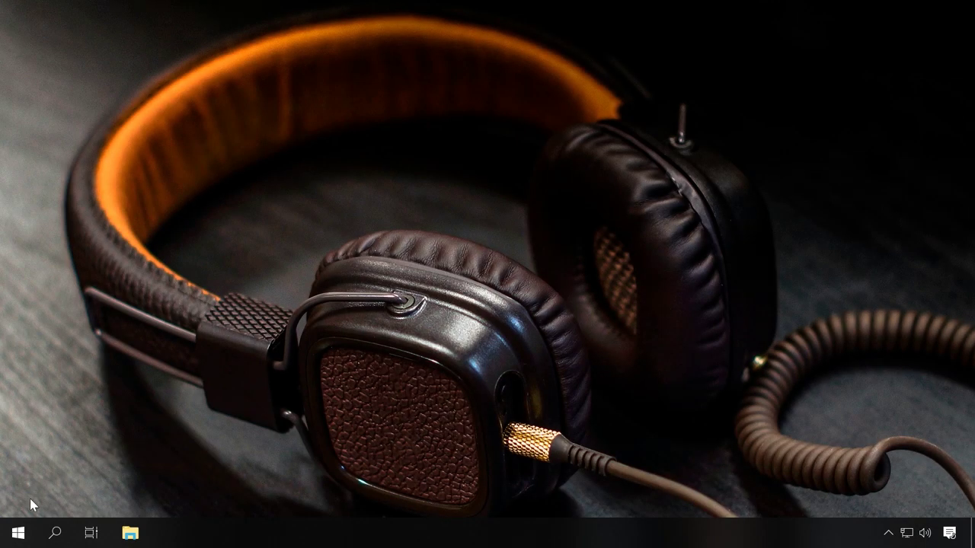
{"action": "right_click", "coordinate": [13, 539]}
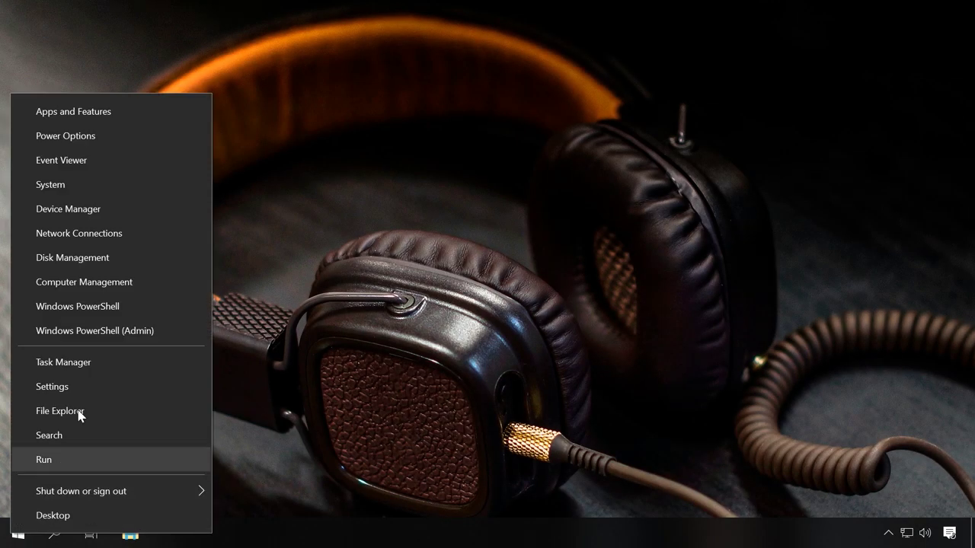
{"action": "left_click", "coordinate": [93, 213]}
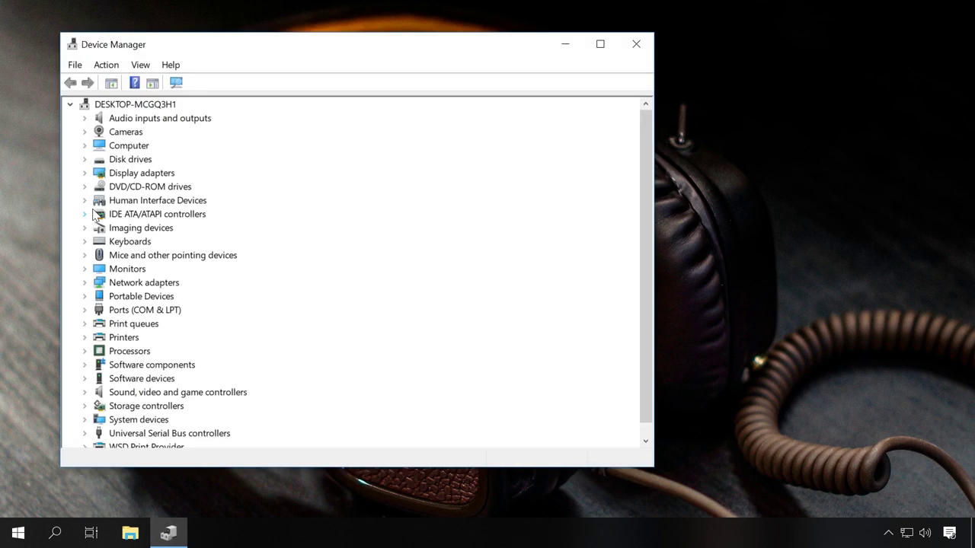
{"action": "left_click", "coordinate": [85, 118]}
{"action": "left_click", "coordinate": [154, 137]}
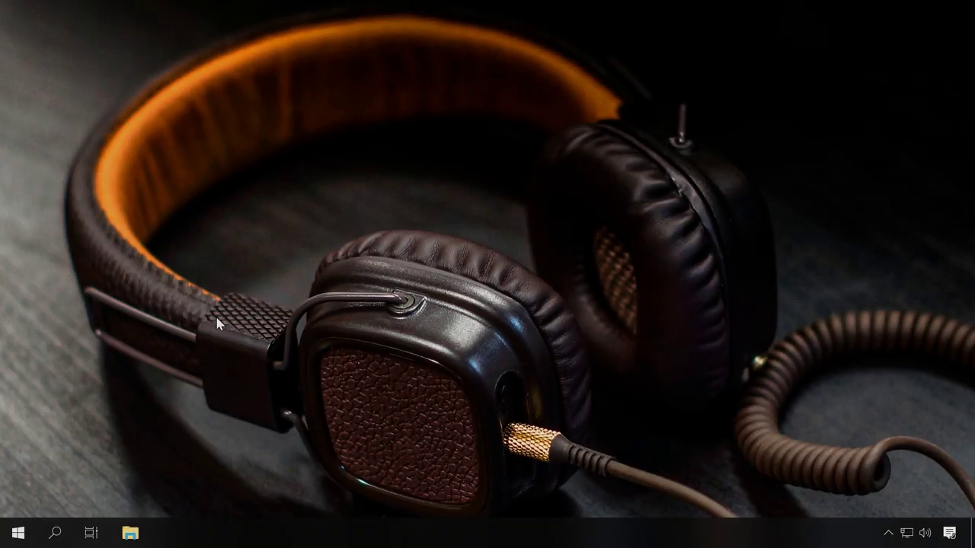
Launch System Information via msinfo32 and check the manufacturer (Gigabyte Technology) and model (H110N).
{"action": "left_click", "coordinate": [53, 540]}
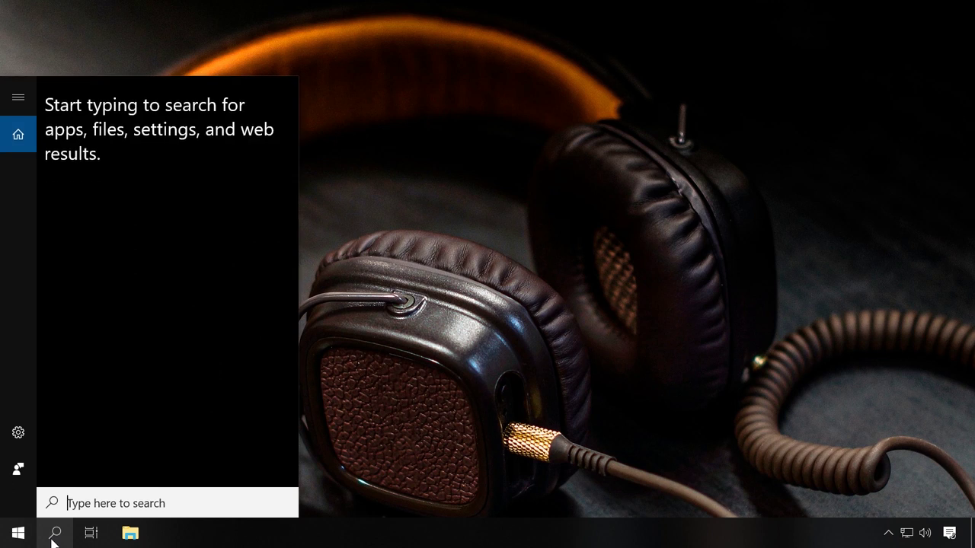
{"action": "type", "text": "ms"}
{"action": "type", "text": "in"}
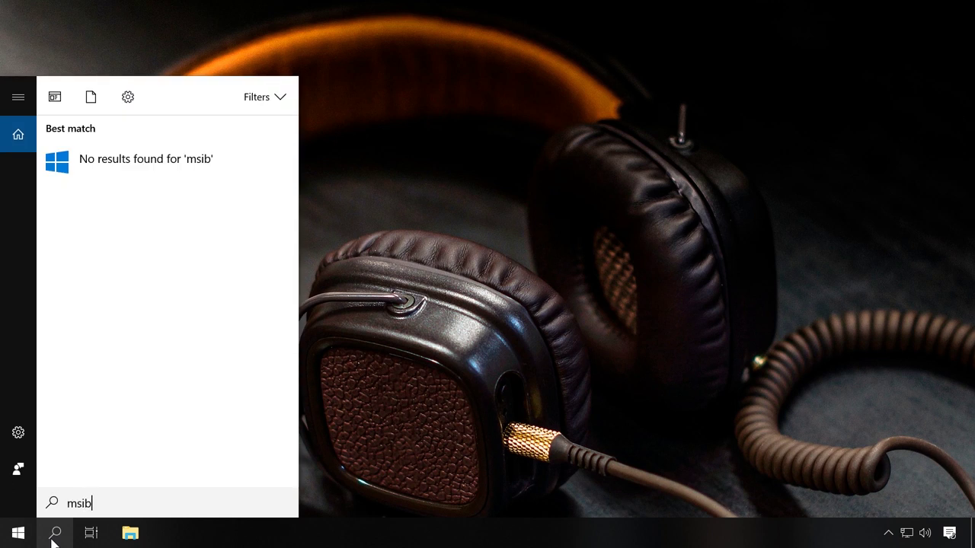
{"action": "type", "text": "fo32"}
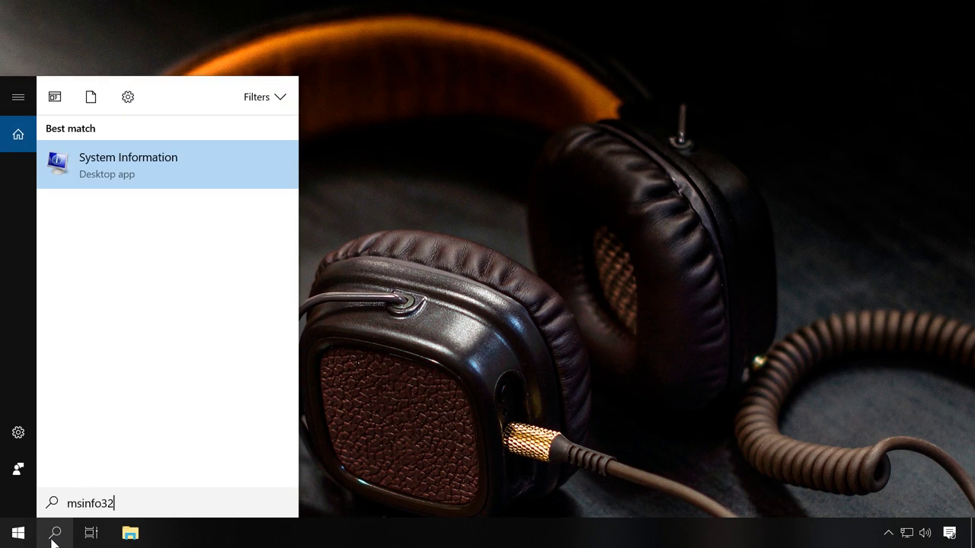
{"action": "left_click", "coordinate": [201, 158]}
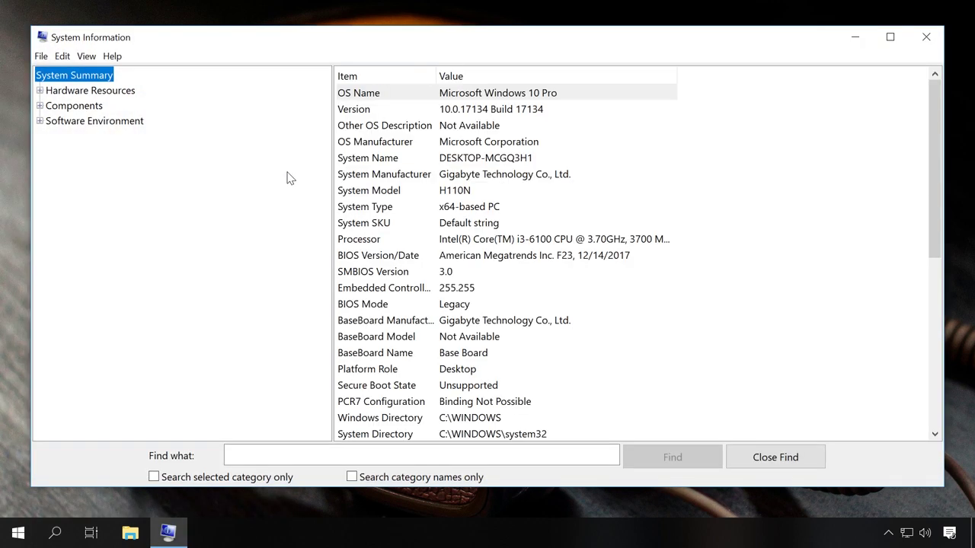
{"action": "left_click", "coordinate": [463, 178]}
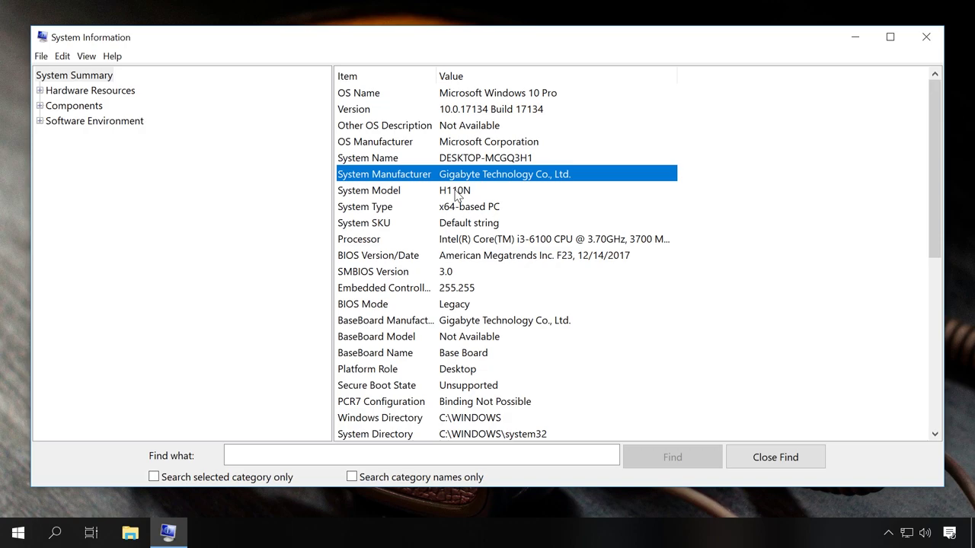
{"action": "left_click", "coordinate": [460, 194]}
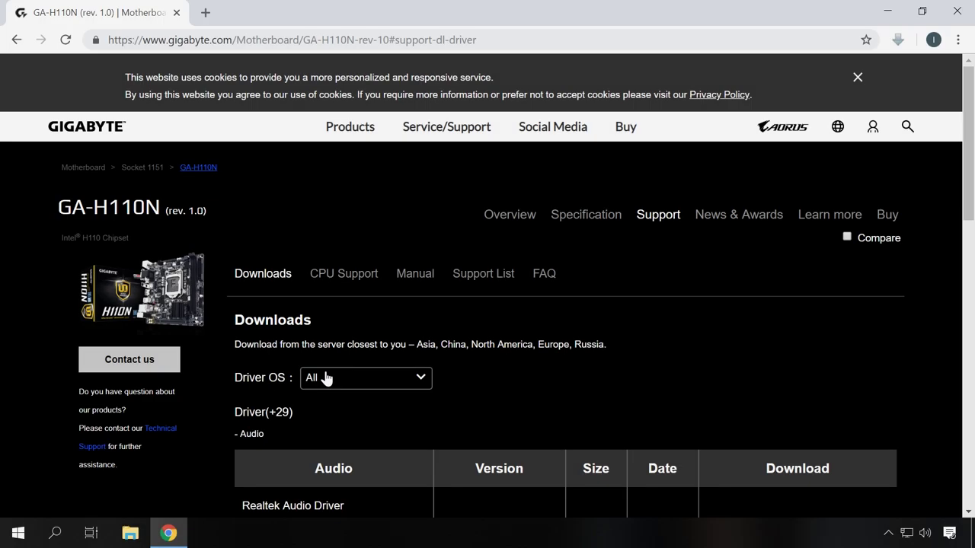
Filter GA-H110N drivers to Windows 10 64bit and download the Realtek Audio Driver from the Europe server.
{"action": "left_click", "coordinate": [328, 378]}
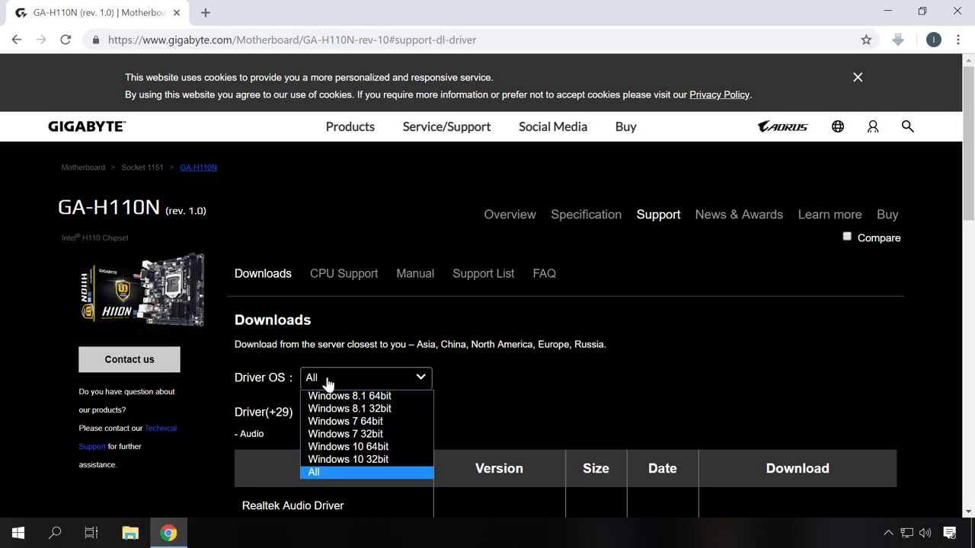
{"action": "left_click", "coordinate": [349, 446]}
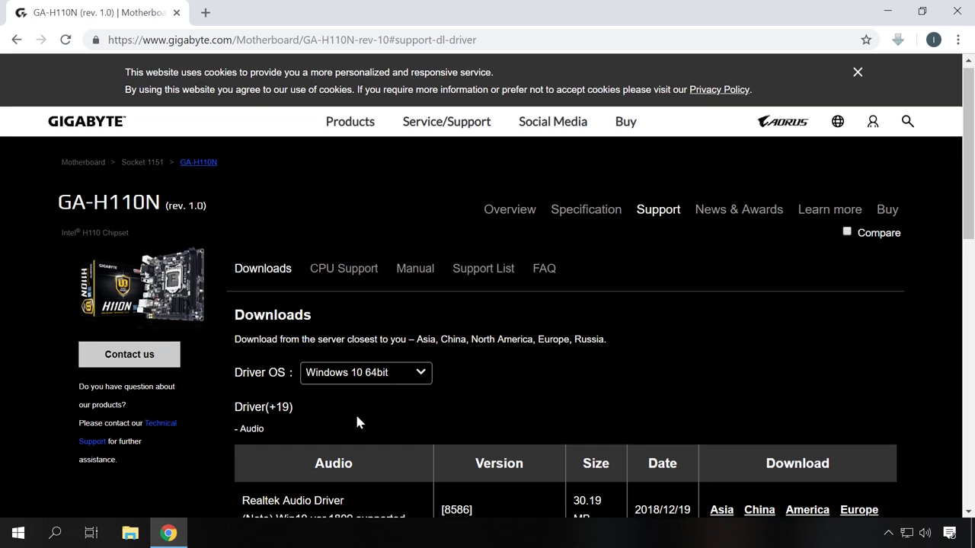
{"action": "scroll", "coordinate": [358, 422], "scroll_direction": "down", "scroll_amount": 2}
{"action": "left_click_drag", "start_coordinate": [251, 332], "coordinate": [365, 359]}
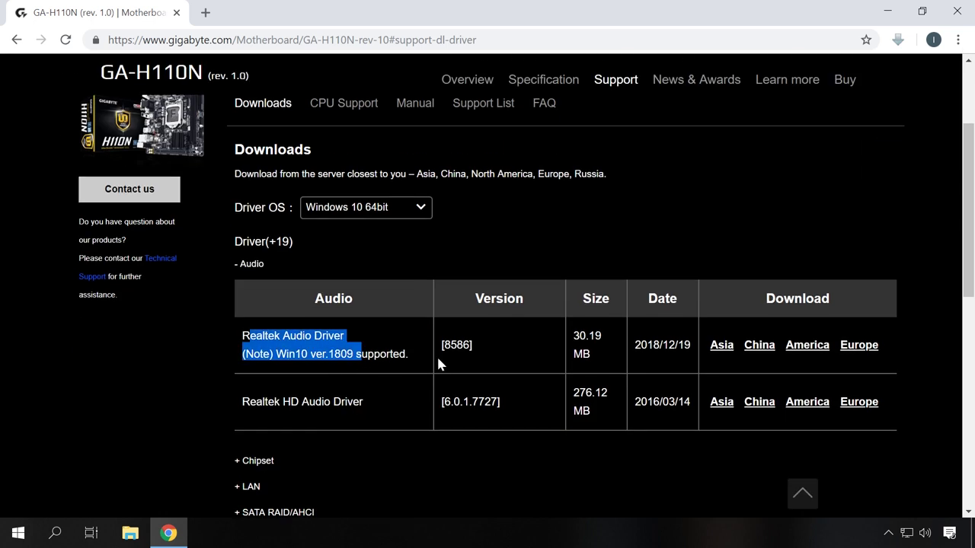
{"action": "left_click", "coordinate": [857, 345]}
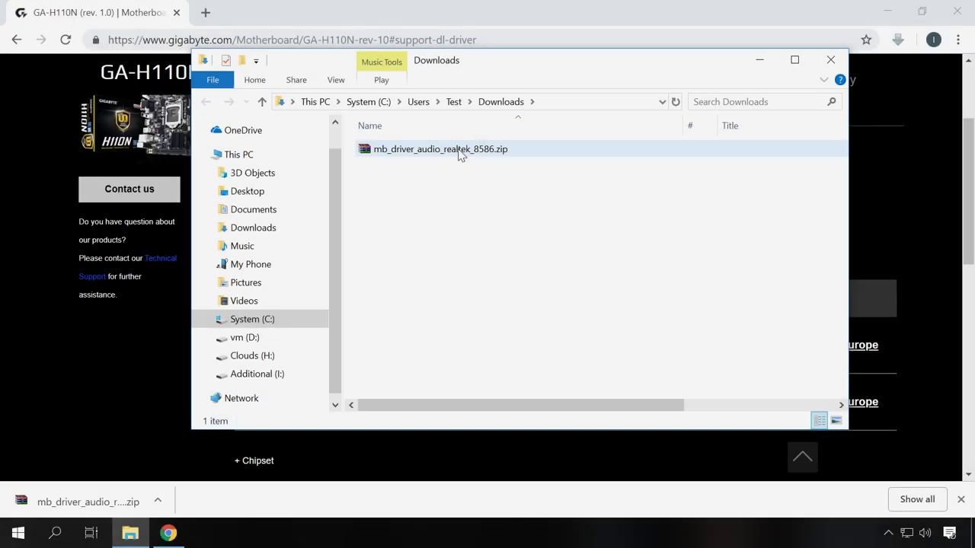
Extract the Realtek driver zip into Downloads and run 8586_Realtek's Setup.exe with administrator approval.
{"action": "right_click", "coordinate": [459, 150]}
{"action": "left_click", "coordinate": [508, 228]}
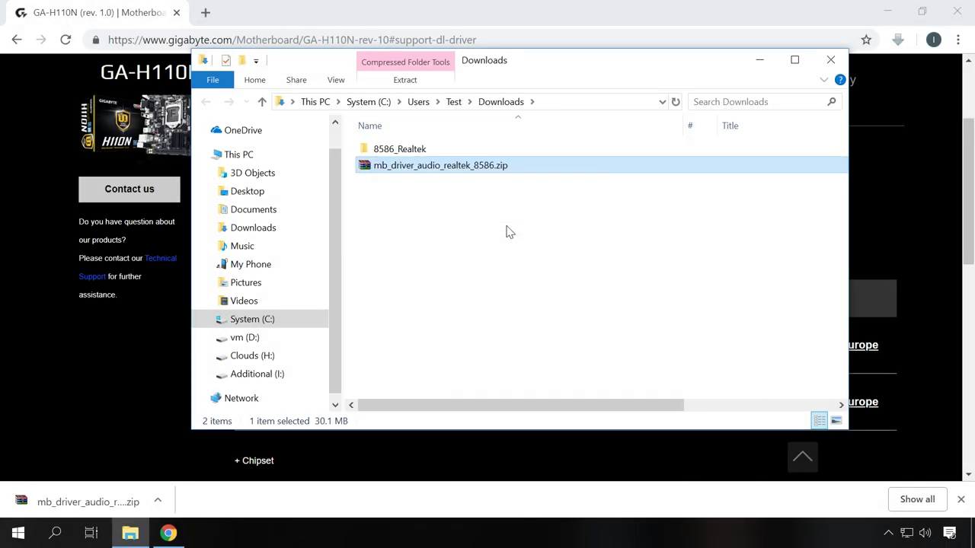
{"action": "double_click", "coordinate": [417, 151]}
{"action": "scroll", "coordinate": [431, 235], "scroll_direction": "down", "scroll_amount": 10}
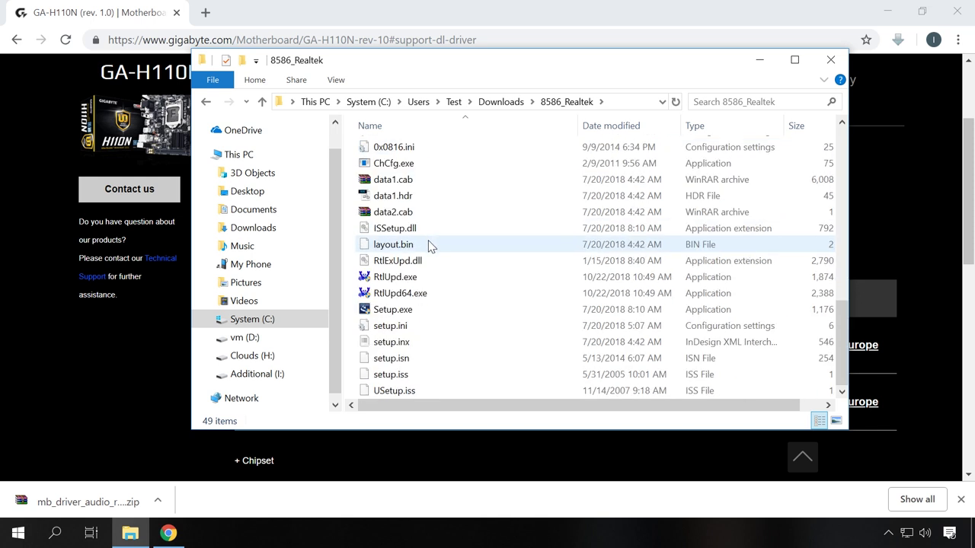
{"action": "double_click", "coordinate": [388, 310]}
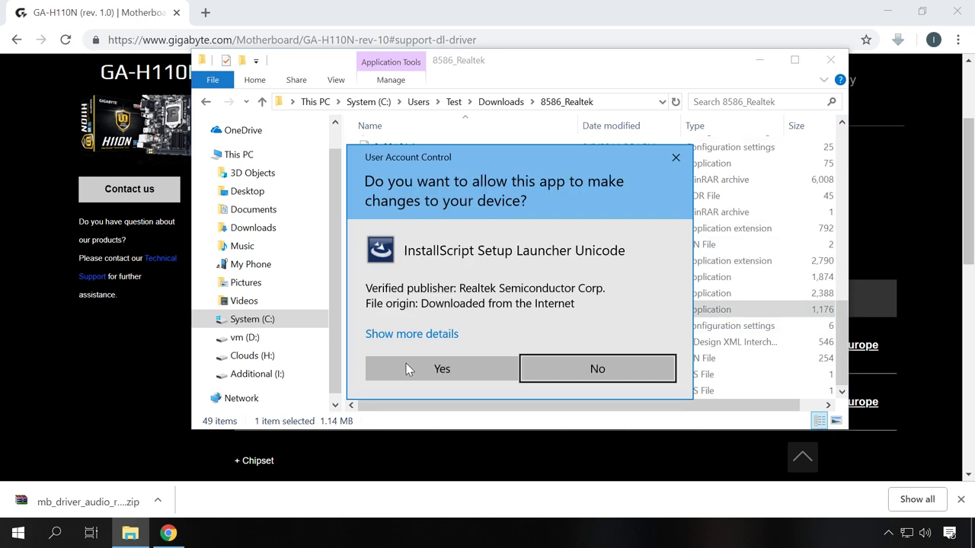
{"action": "left_click", "coordinate": [408, 365]}
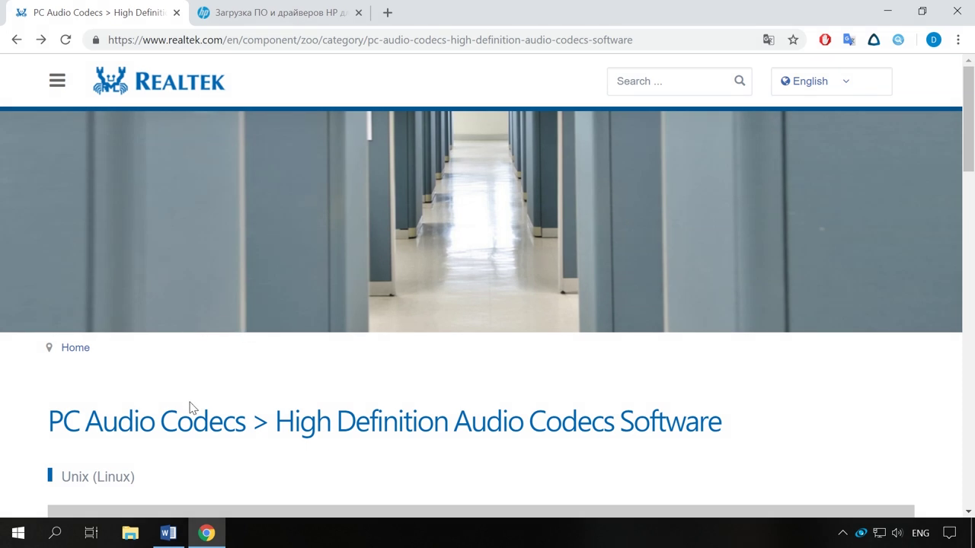
Scroll down Realtek's High Definition Audio Codecs Software page to the Windows driver table.
{"action": "scroll", "coordinate": [191, 400], "scroll_direction": "down", "scroll_amount": 1}
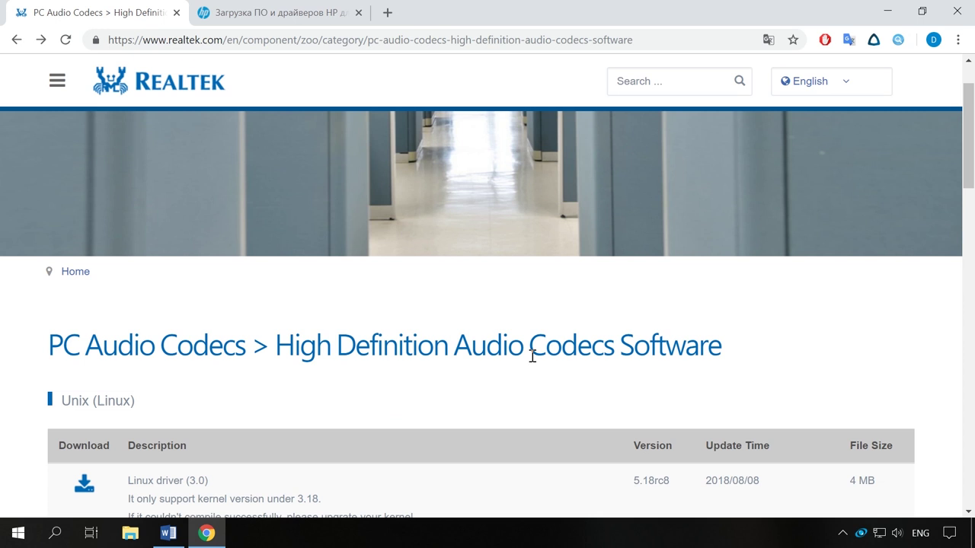
{"action": "scroll", "coordinate": [686, 376], "scroll_direction": "down", "scroll_amount": 1}
{"action": "scroll", "coordinate": [683, 371], "scroll_direction": "down", "scroll_amount": 2}
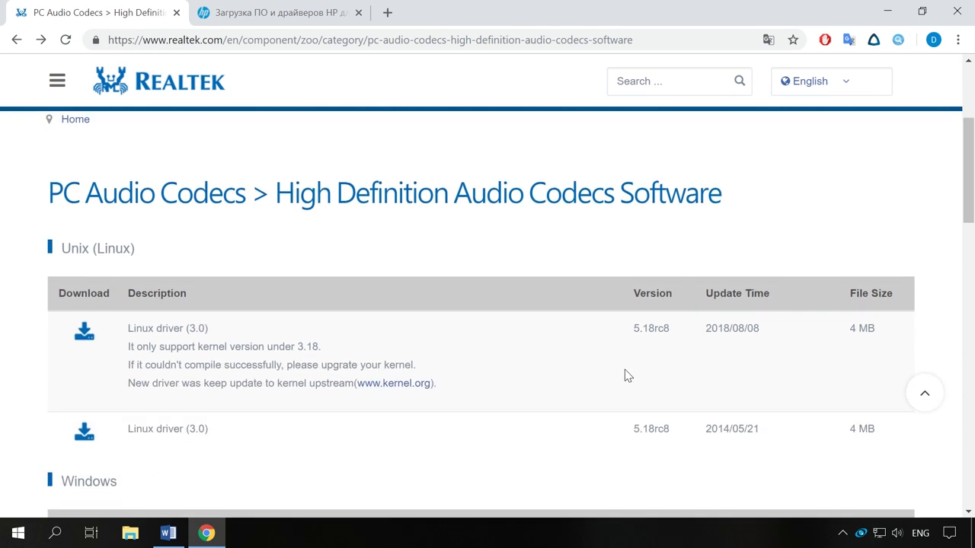
{"action": "scroll", "coordinate": [625, 374], "scroll_direction": "down", "scroll_amount": 3}
{"action": "scroll", "coordinate": [626, 379], "scroll_direction": "down", "scroll_amount": 1}
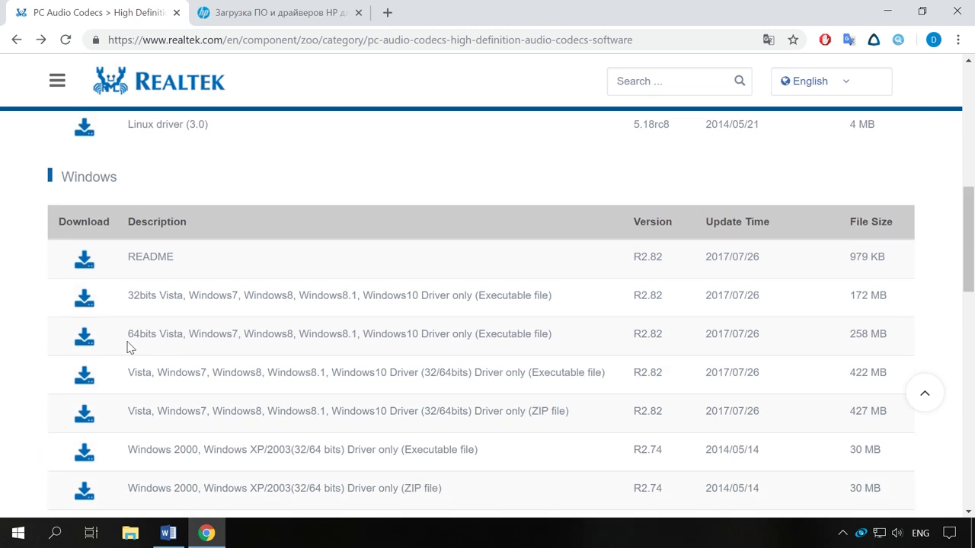
Download the 64bits driver-only executable, then toggle BIOS High Definition Audio to Disabled and back to Enabled.
{"action": "left_click", "coordinate": [79, 341]}
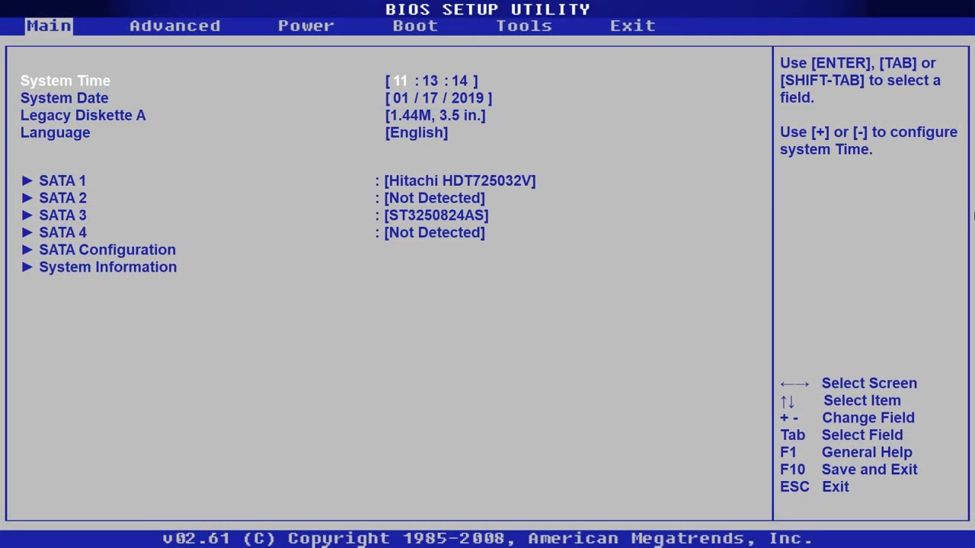
{"action": "key", "text": "Right"}
{"action": "key", "text": "Down"}
{"action": "key", "text": "Down"}
{"action": "key", "text": "Down"}
{"action": "key", "text": "Down"}
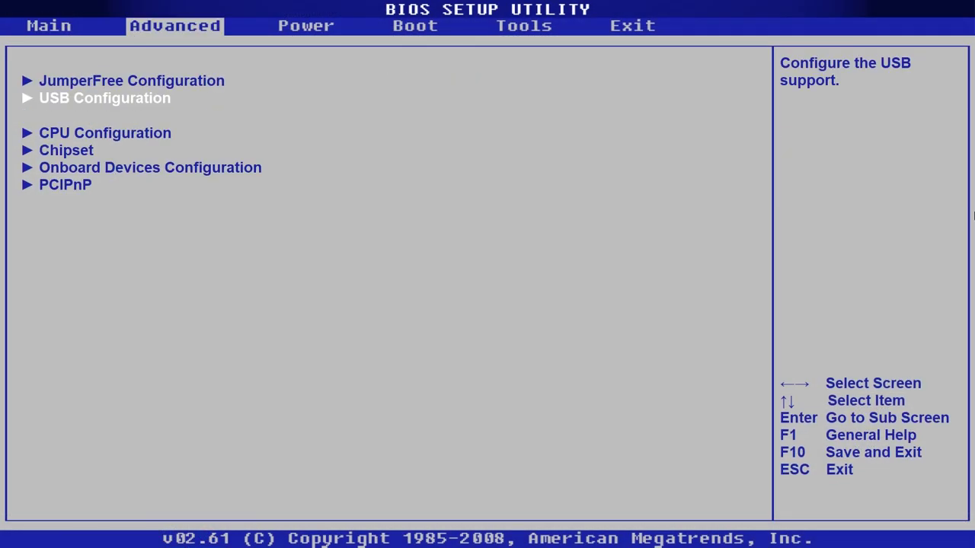
{"action": "key", "text": "Return"}
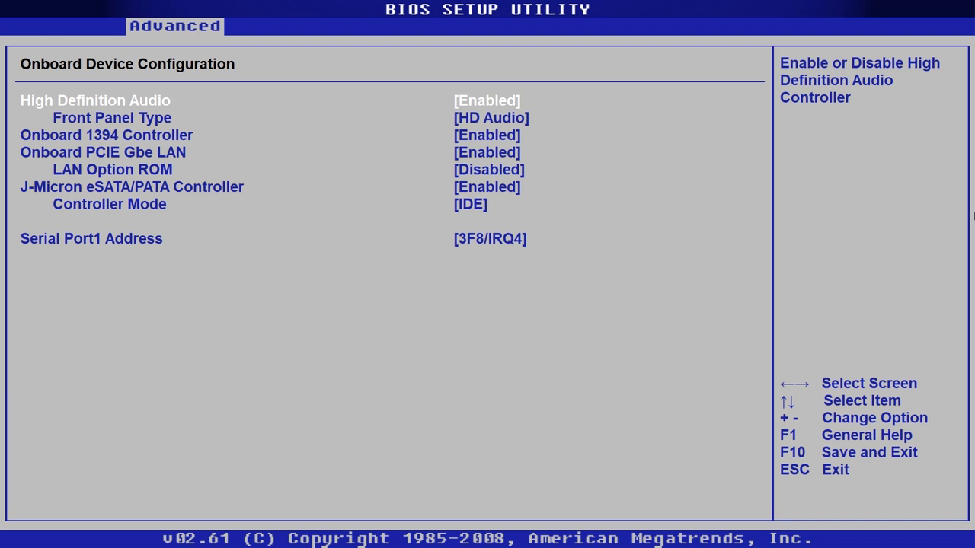
{"action": "key", "text": "Return"}
{"action": "key", "text": "Down"}
{"action": "key", "text": "Return"}
{"action": "key", "text": "Return"}
{"action": "key", "text": "Up"}
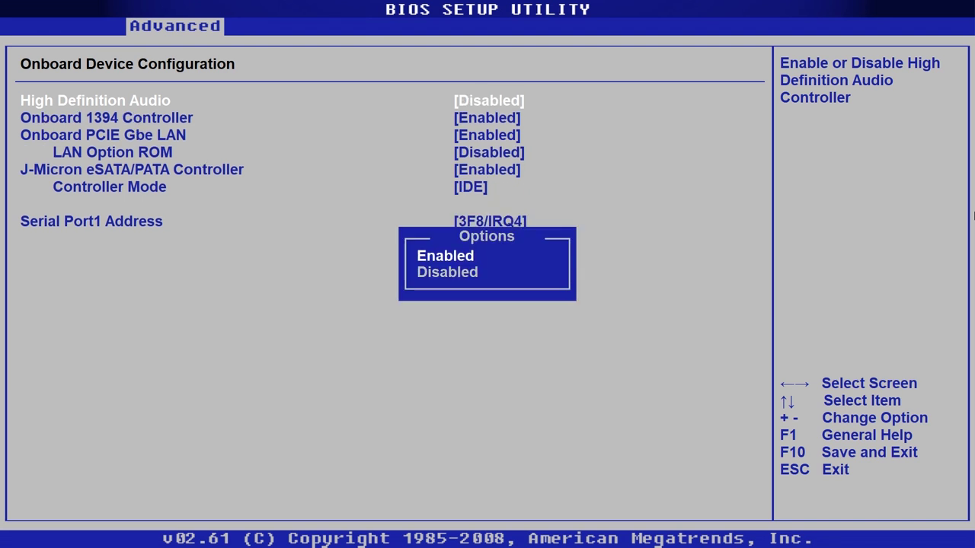
{"action": "key", "text": "Return"}
Switch the BIOS Front Panel Type to AC97, then back to HD Audio.
{"action": "key", "text": "Down"}
{"action": "key", "text": "Return"}
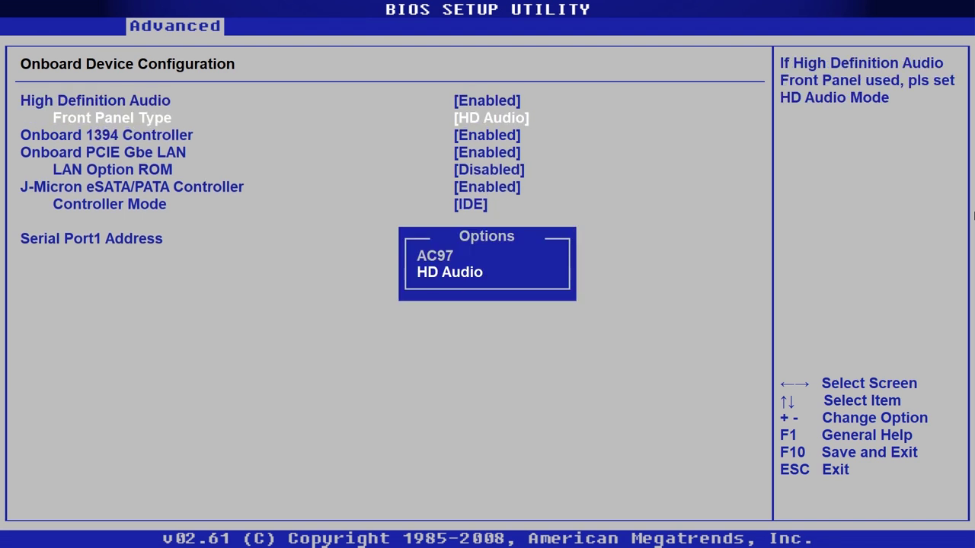
{"action": "key", "text": "Up"}
{"action": "key", "text": "Return"}
{"action": "key", "text": "Return"}
{"action": "key", "text": "Down"}
{"action": "key", "text": "Return"}
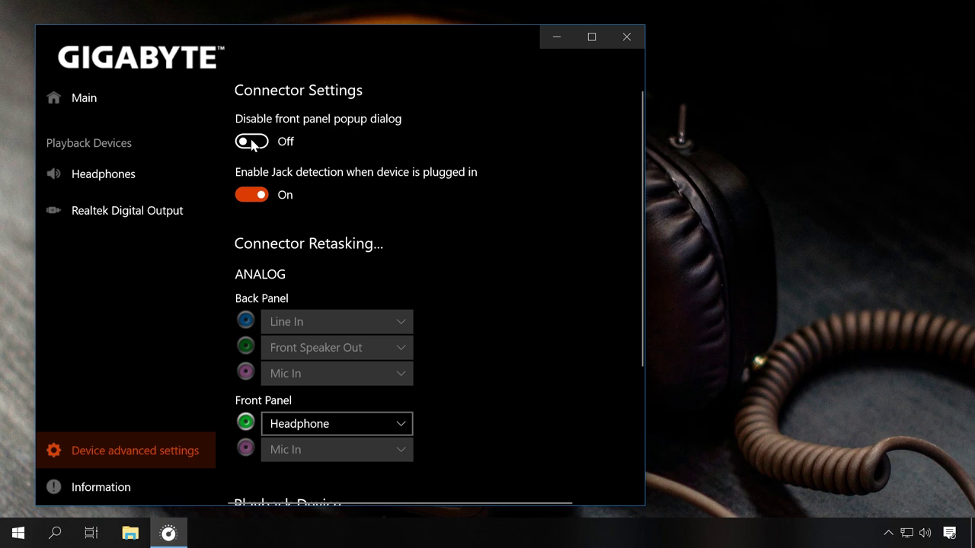
Switch the Disable front panel popup dialog toggle to On in Connector Settings.
{"action": "left_click", "coordinate": [253, 143]}
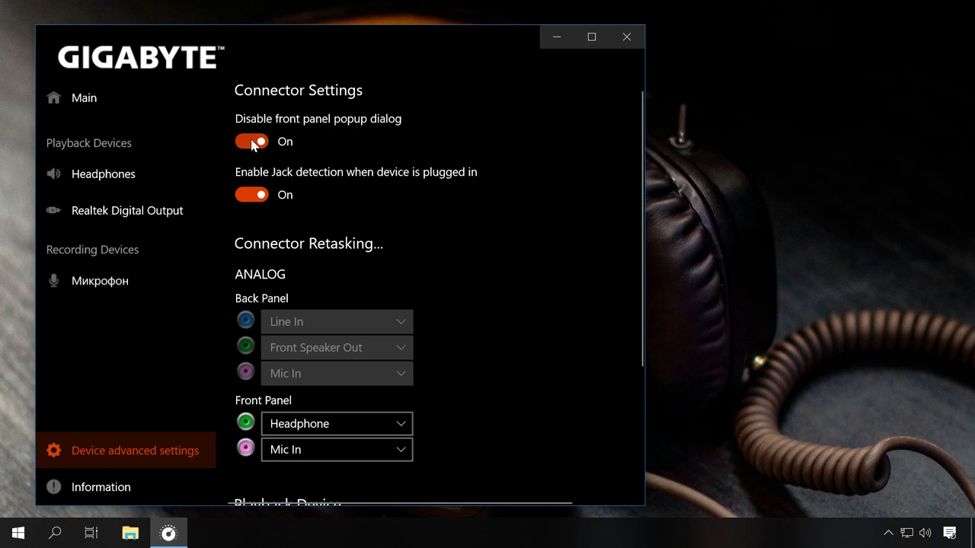